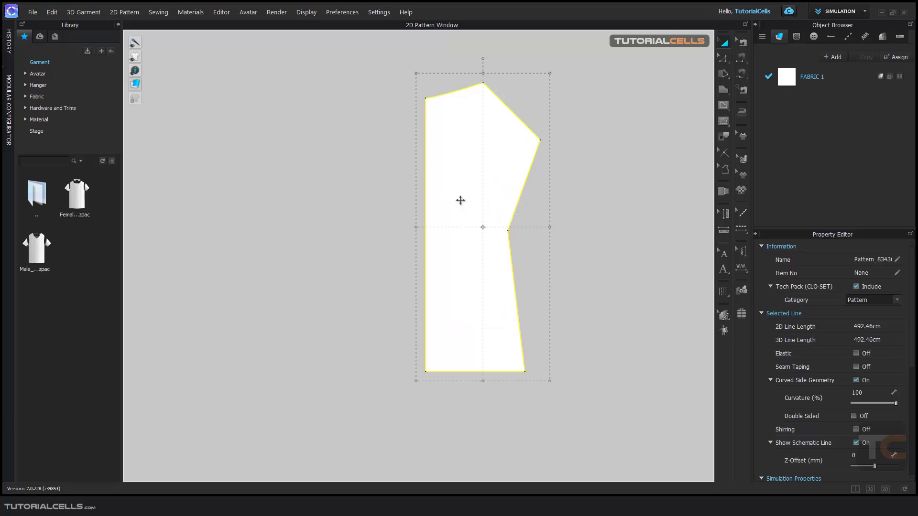
pyautogui.scroll(-11, 464, 199)
pyautogui.scroll(5, 465, 199)
pyautogui.scroll(1, 471, 174)
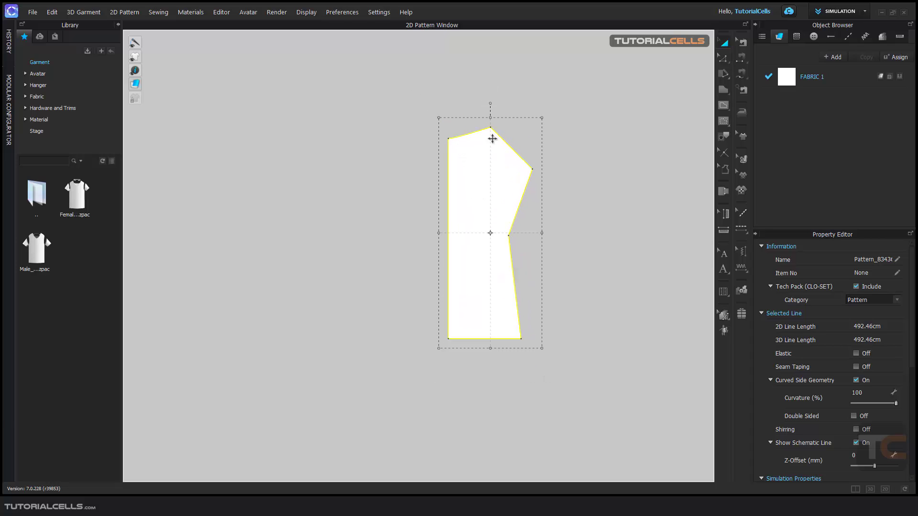
pyautogui.rightClick(476, 161)
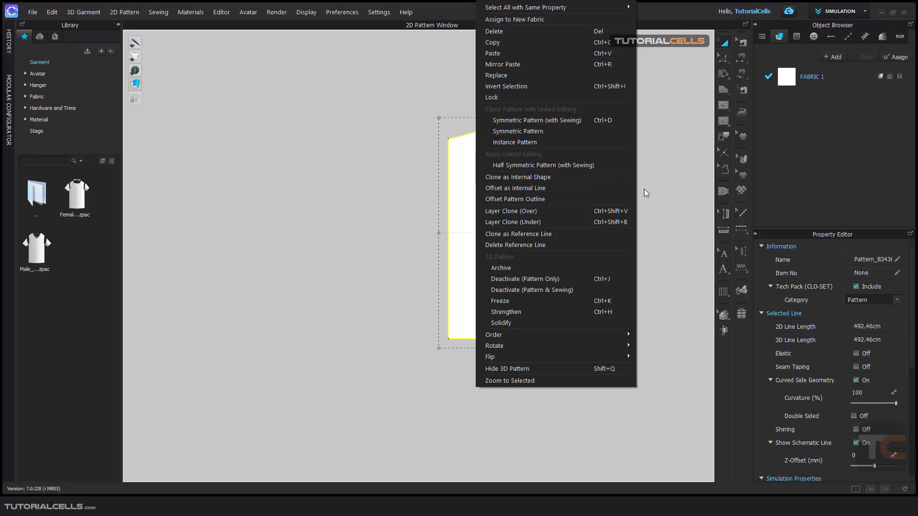
pyautogui.click(378, 168)
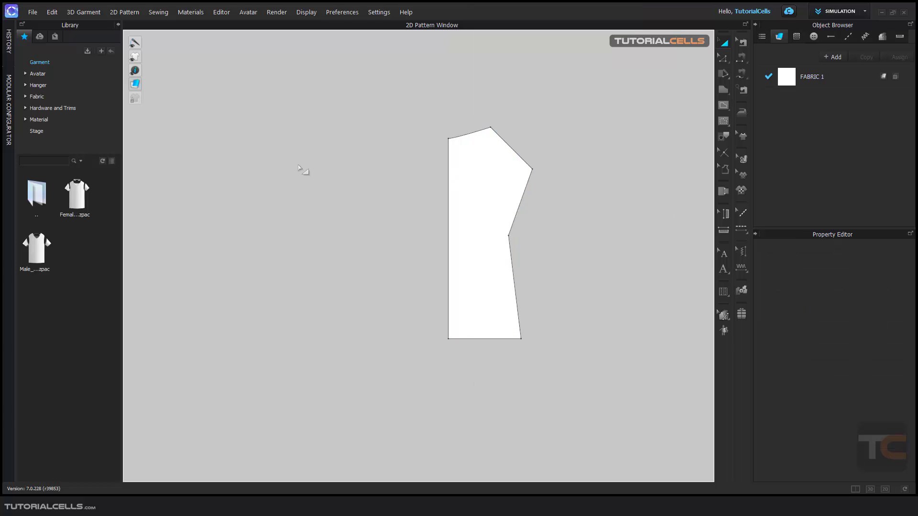
# - Draw a closed four-sided sleeve pattern beside the bodice's armhole edge with the Polygon tool
pyautogui.click(722, 94)
pyautogui.click(552, 175)
pyautogui.click(625, 235)
pyautogui.click(589, 276)
pyautogui.click(540, 247)
pyautogui.click(552, 177)
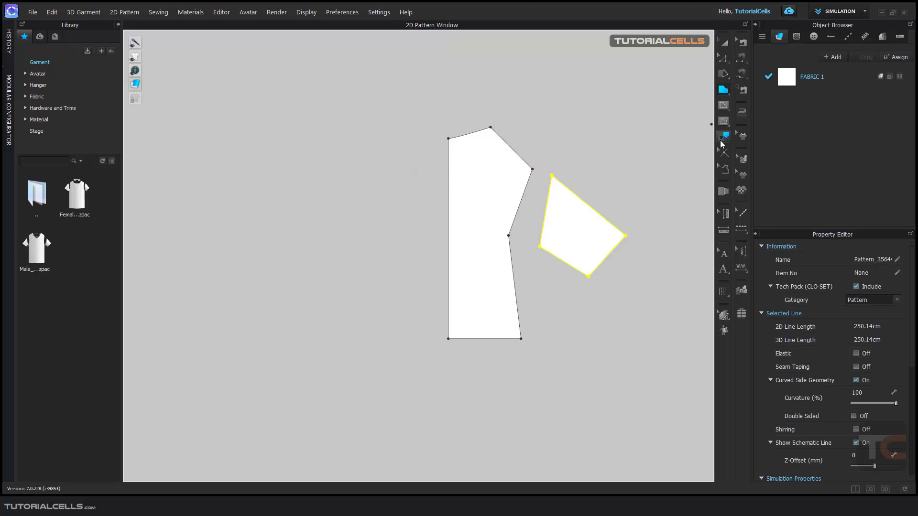
# - Sew the bodice's armhole edge to the facing sleeve edge with Segment Sewing, and show the seamlines in the 2D pattern window
pyautogui.click(740, 60)
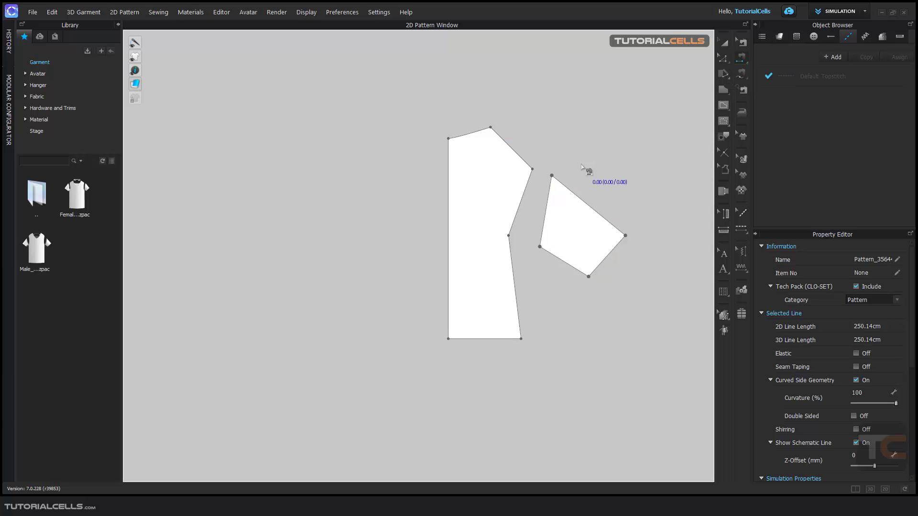
pyautogui.click(531, 177)
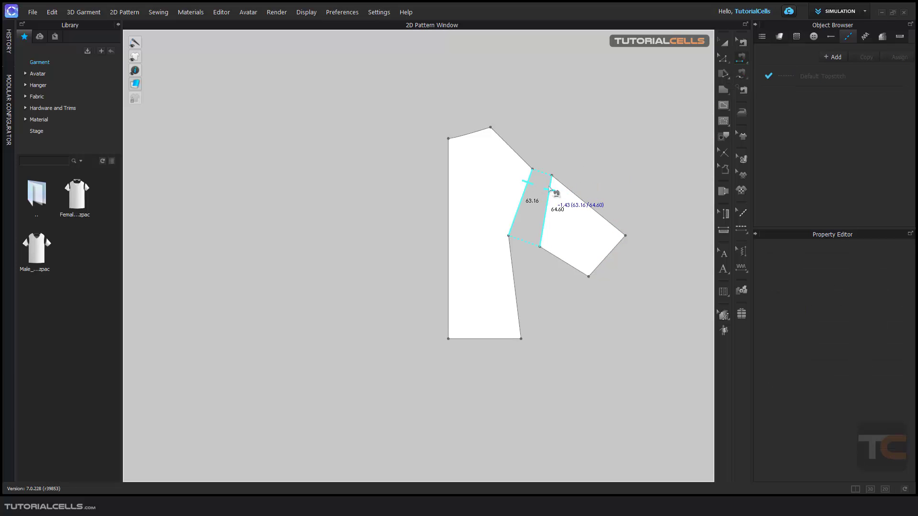
pyautogui.click(553, 191)
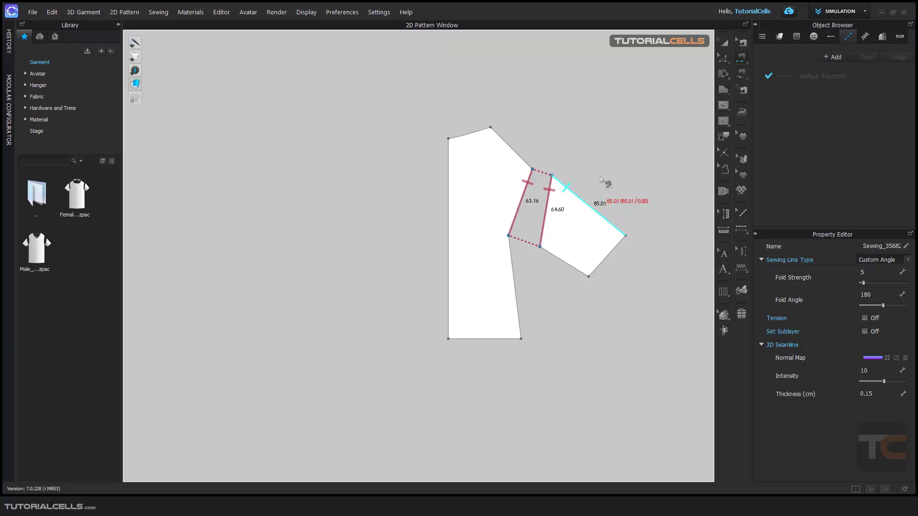
pyautogui.press('a')
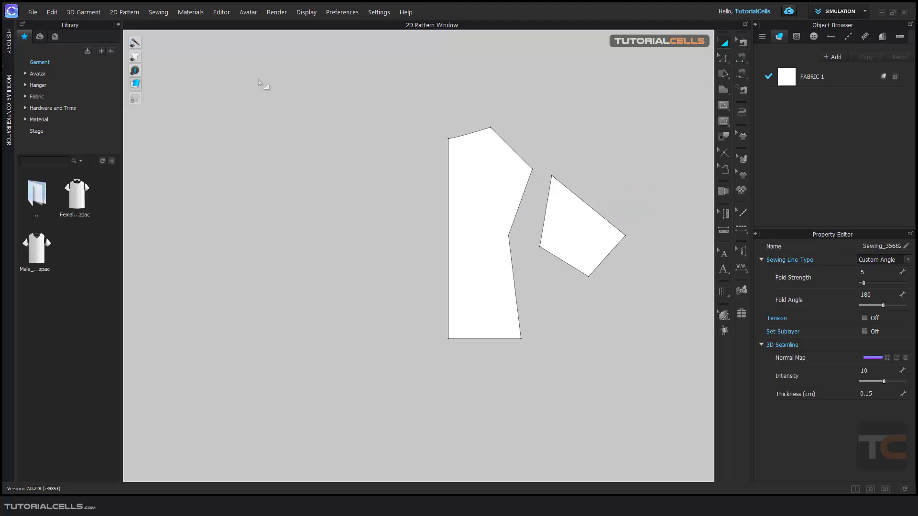
pyautogui.moveTo(136, 43)
pyautogui.click(149, 43)
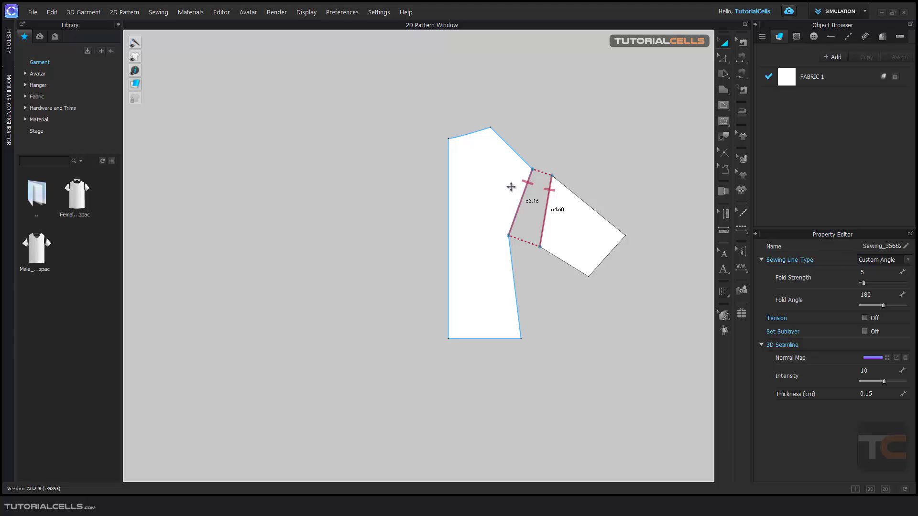
# - Clone the bodice and sleeve together as a Symmetric Pattern without linked sewing, placing the copies mirrored against the bodice's straight center edge
pyautogui.click(495, 190)
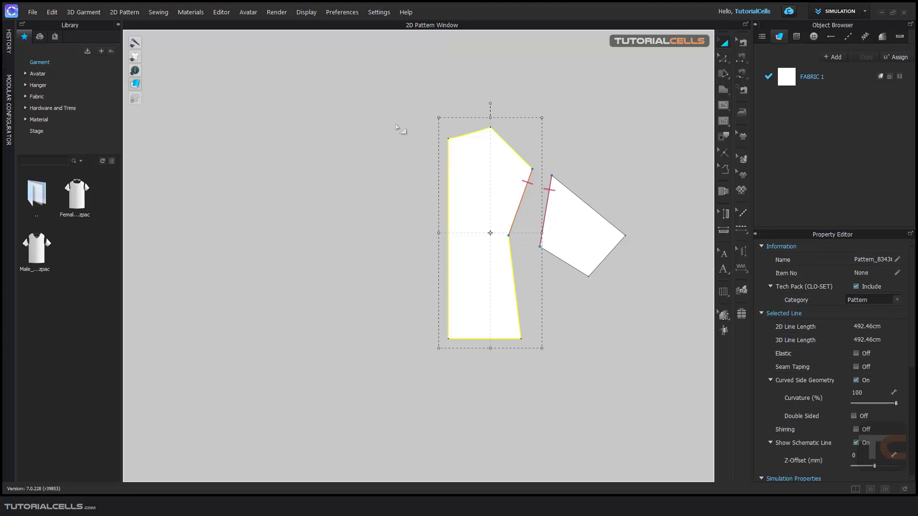
pyautogui.moveTo(382, 98); pyautogui.dragTo(659, 386)
pyautogui.rightClick(480, 191)
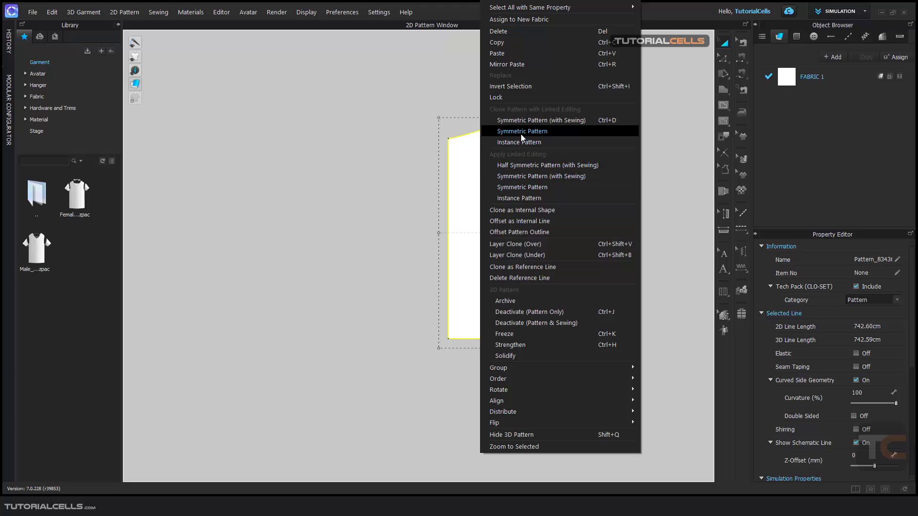
pyautogui.click(521, 134)
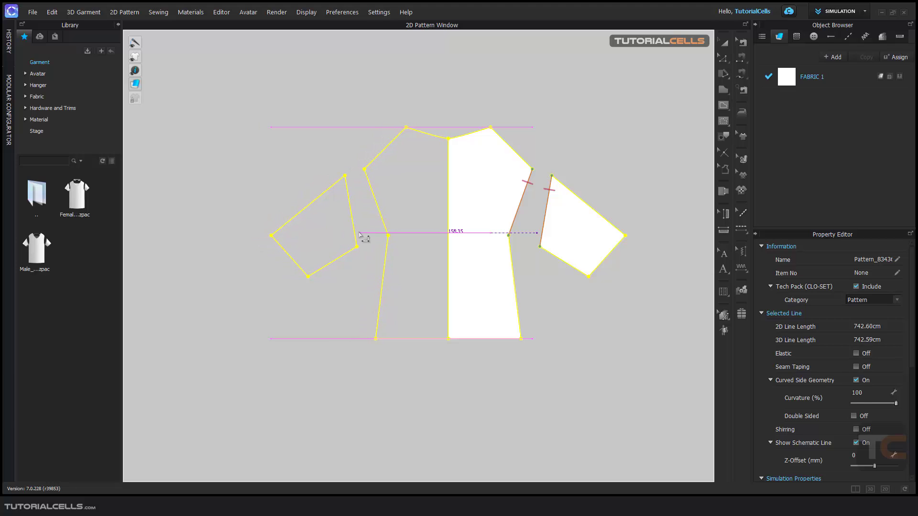
pyautogui.click(359, 233)
pyautogui.click(550, 135)
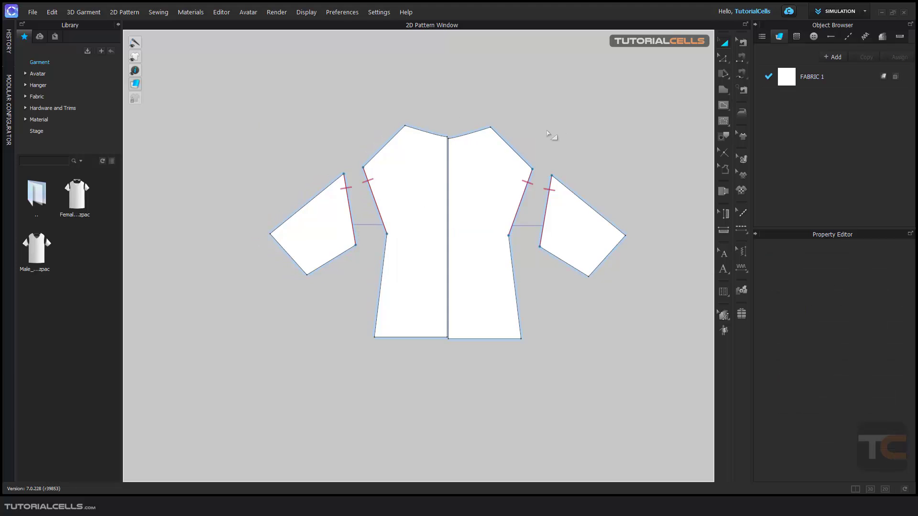
# - Spread the sleeve copy and both bodice halves apart, aligning the bodice halves at the same height with a narrow gap between them
pyautogui.moveTo(341, 214); pyautogui.dragTo(291, 231)
pyautogui.moveTo(416, 184); pyautogui.dragTo(394, 183)
pyautogui.moveTo(403, 234); pyautogui.dragTo(392, 364)
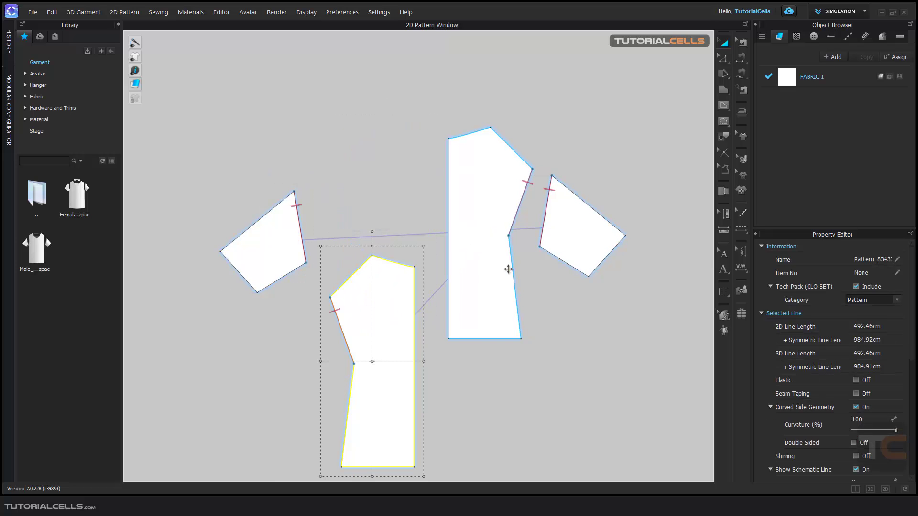
pyautogui.moveTo(473, 271); pyautogui.dragTo(472, 301)
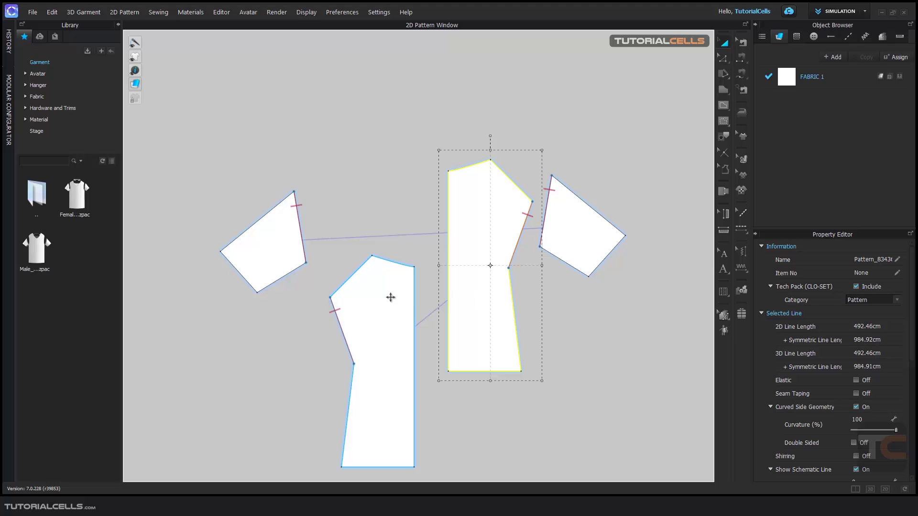
pyautogui.moveTo(389, 297); pyautogui.dragTo(403, 202)
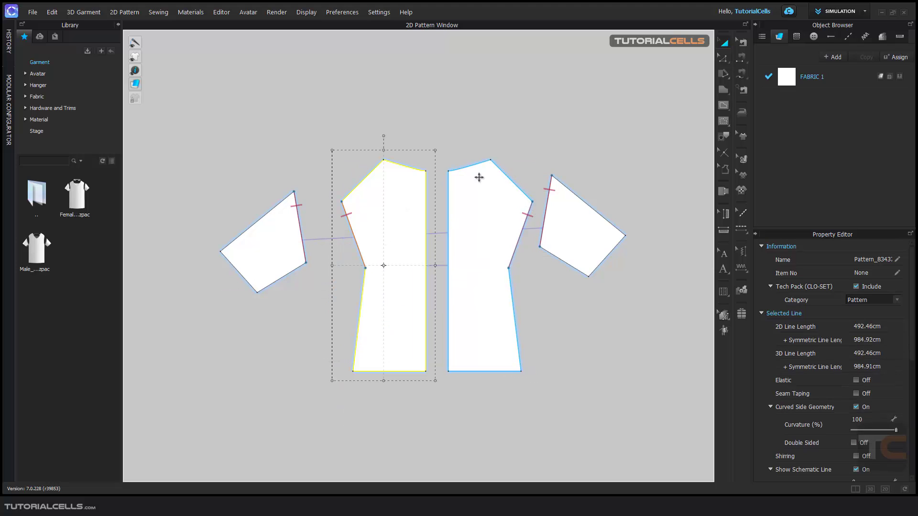
# - Move the original bodice's top shoulder point and the original sleeve's outer corner slightly outward with Edit Pattern
pyautogui.click(723, 60)
pyautogui.click(514, 154)
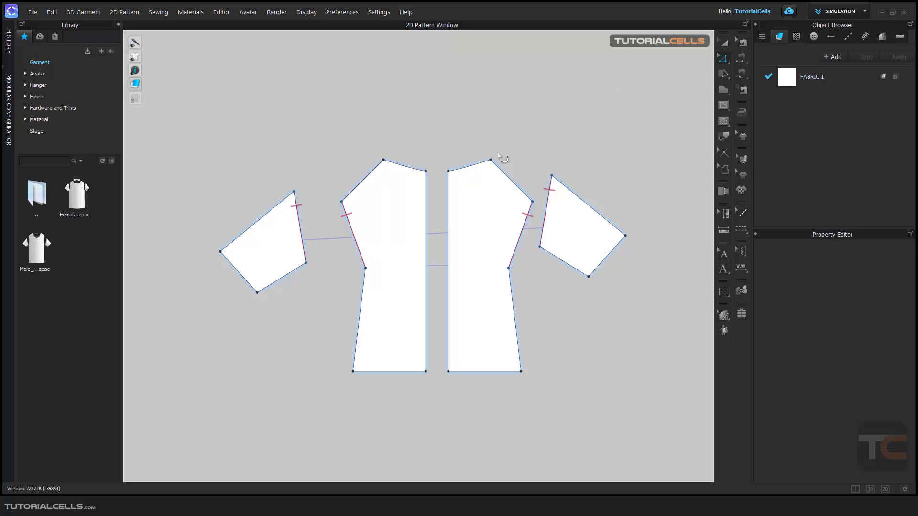
pyautogui.click(497, 160)
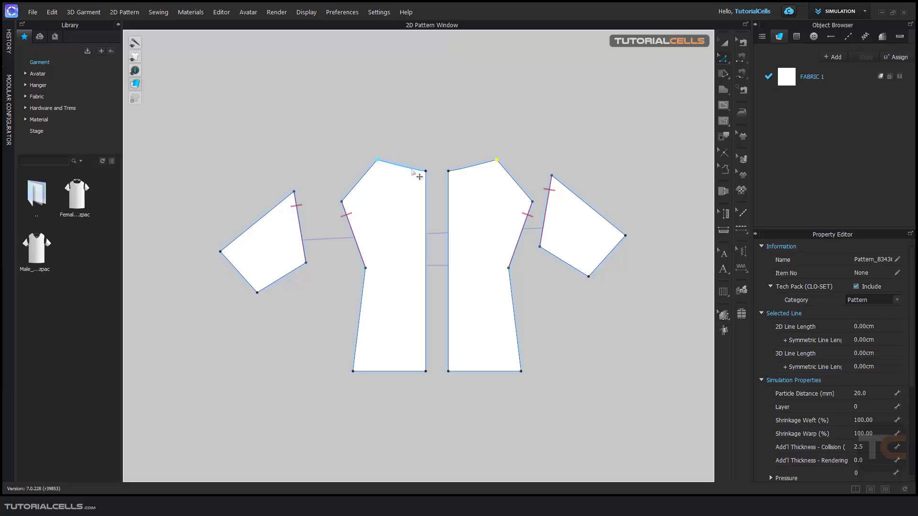
pyautogui.click(568, 223)
pyautogui.click(626, 237)
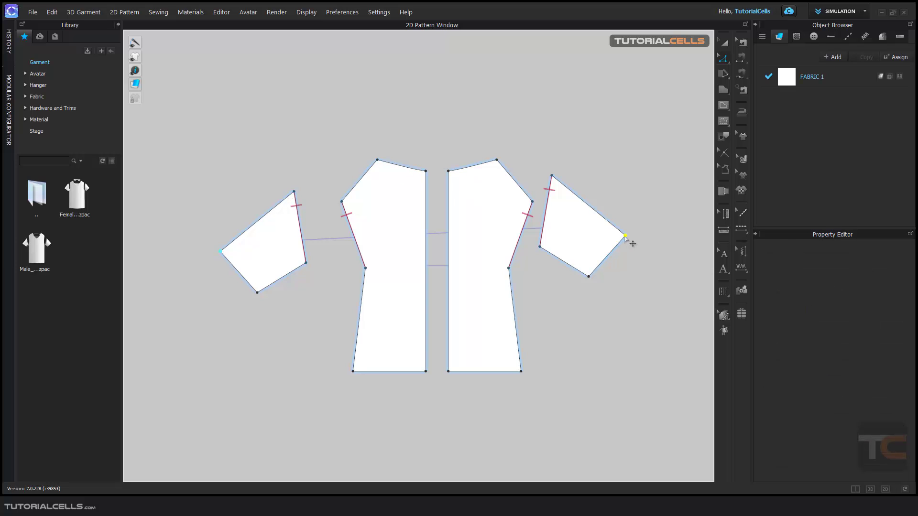
pyautogui.moveTo(626, 237); pyautogui.dragTo(632, 236)
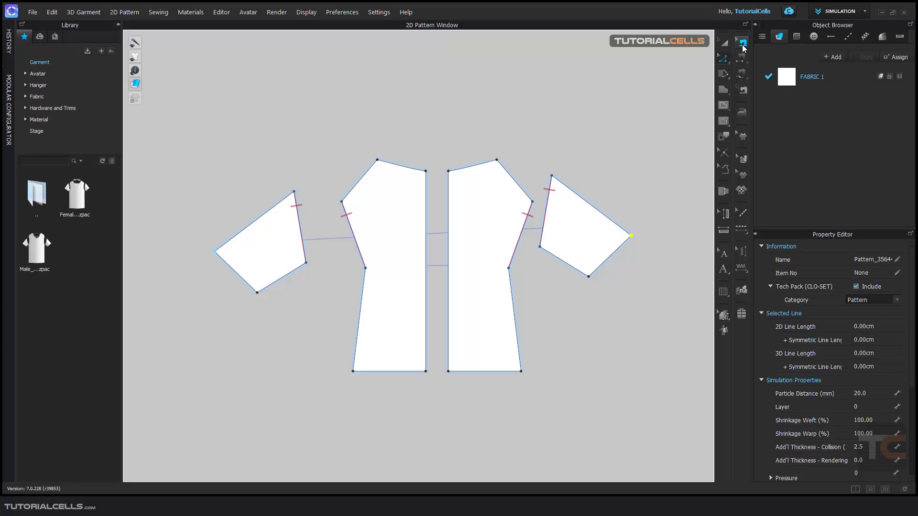
# - Shorten the original sleeve's armhole seam from both ends with Edit Sewing, and extend it back along the whole edge
pyautogui.click(743, 46)
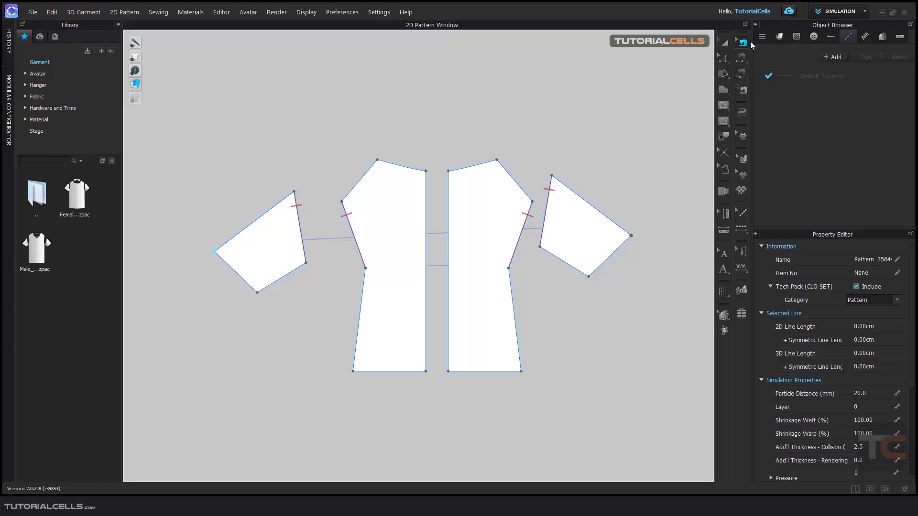
pyautogui.moveTo(552, 178); pyautogui.dragTo(553, 197)
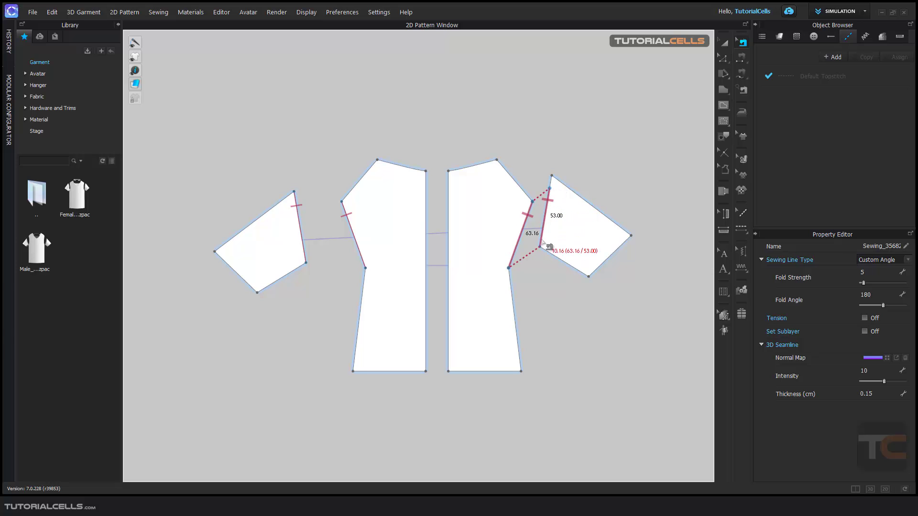
pyautogui.moveTo(541, 248); pyautogui.dragTo(519, 243)
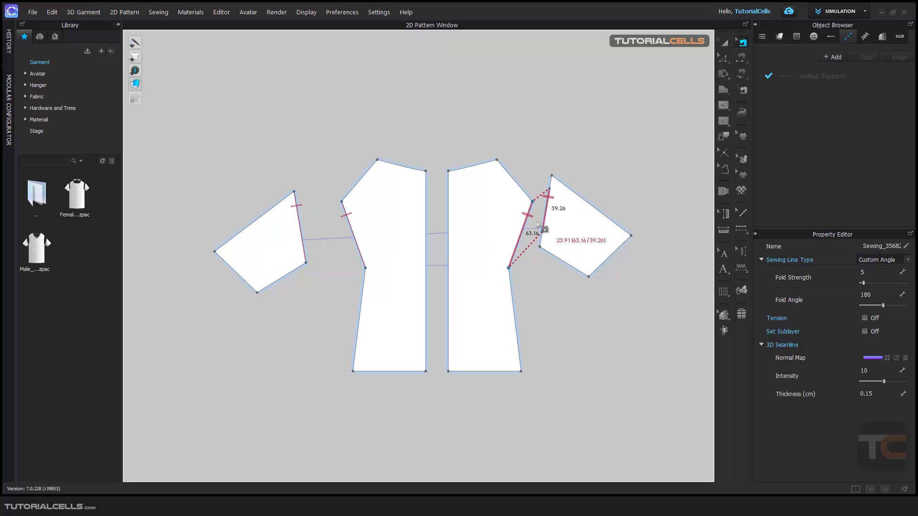
pyautogui.moveTo(542, 232); pyautogui.dragTo(541, 246)
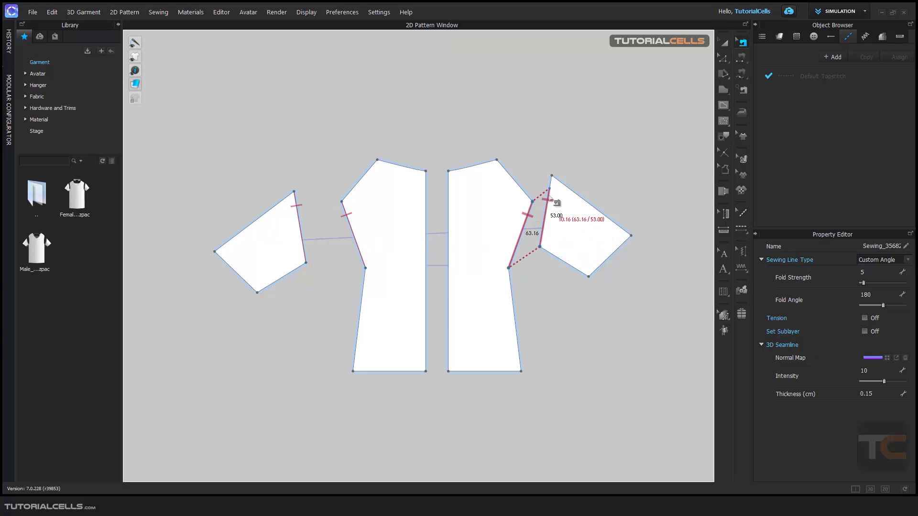
pyautogui.moveTo(549, 188); pyautogui.dragTo(553, 176)
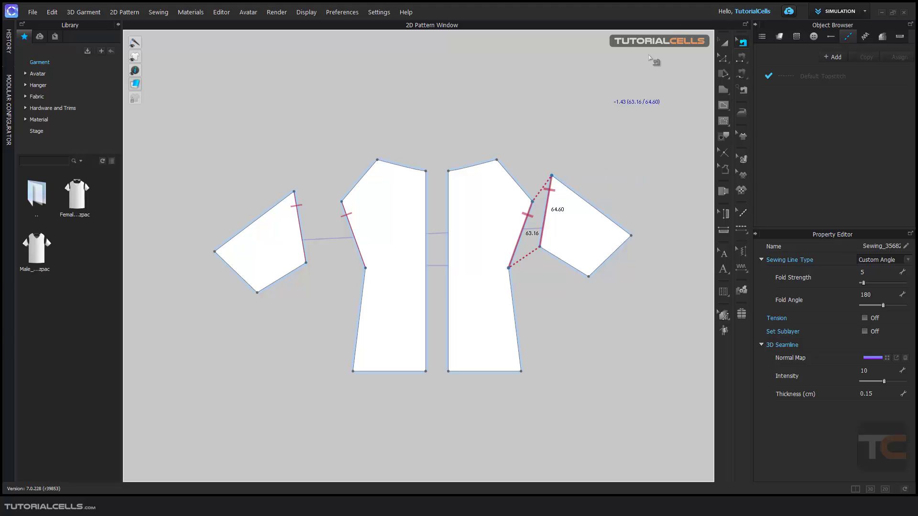
# - Delete the mirrored bodice and sleeve copies, keeping only the original bodice and sleeve
pyautogui.press('a')
pyautogui.click(404, 205)
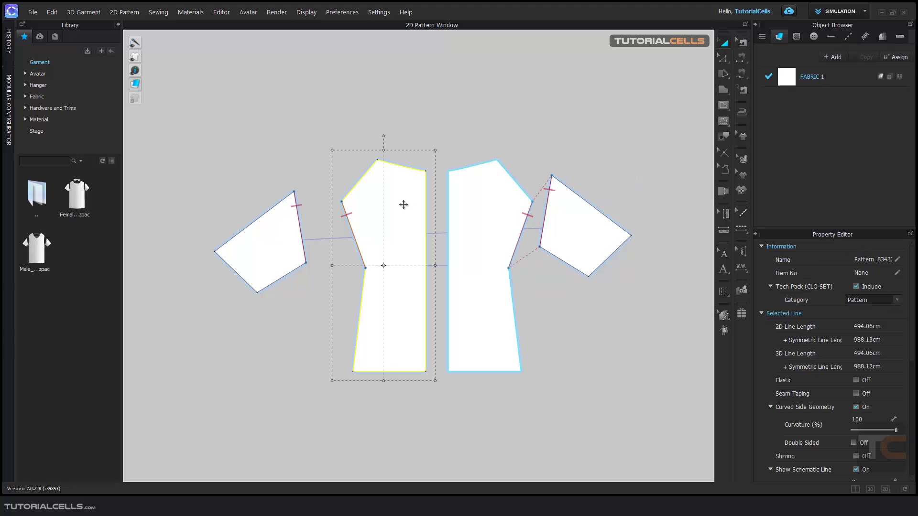
pyautogui.press('Delete')
pyautogui.click(290, 228)
pyautogui.press('Delete')
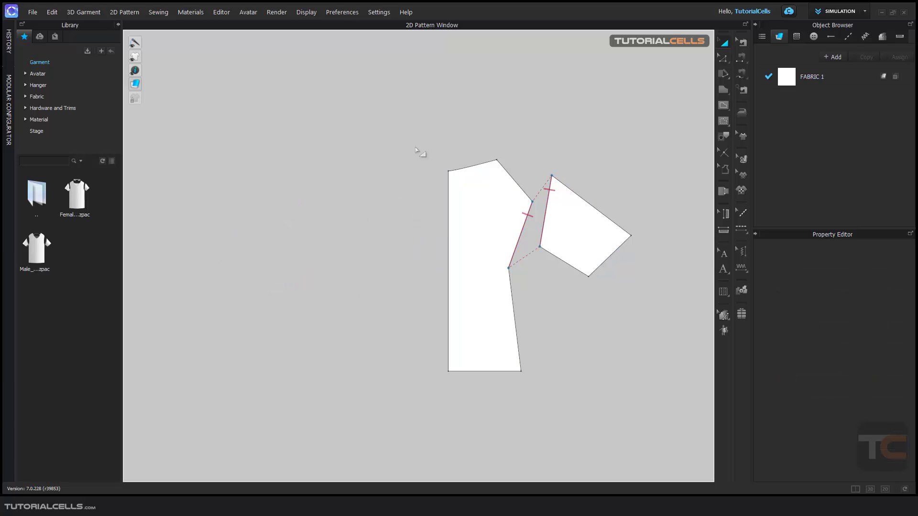
# - Move the sleeve slightly down, and clone it with the bodice as Symmetric Pattern (with Sewing), placing the copies on the bodice's center-edge side
pyautogui.moveTo(571, 233); pyautogui.dragTo(570, 256)
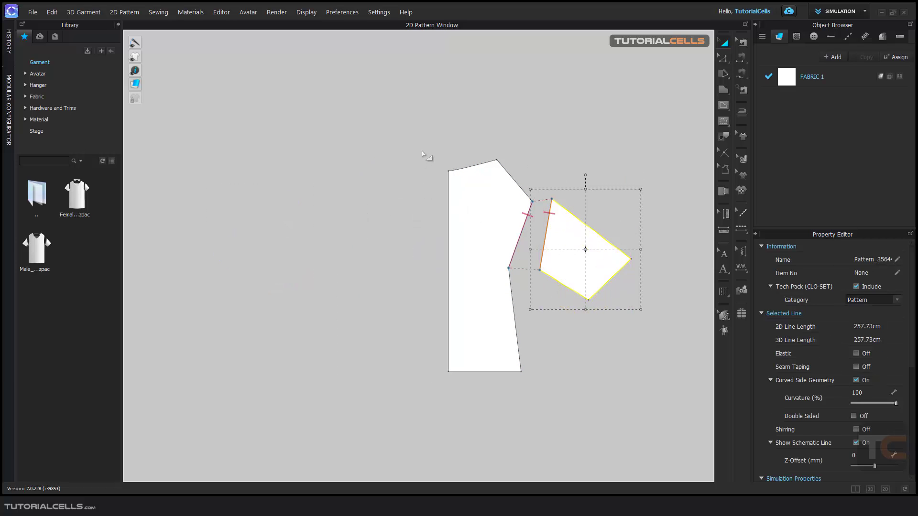
pyautogui.moveTo(421, 152); pyautogui.dragTo(558, 324)
pyautogui.moveTo(661, 413); pyautogui.dragTo(661, 414)
pyautogui.rightClick(582, 248)
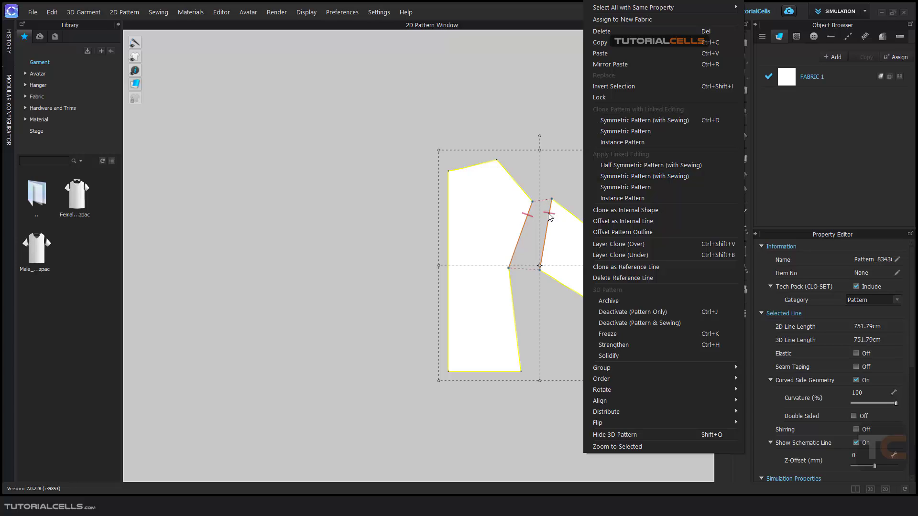
pyautogui.click(643, 121)
pyautogui.click(326, 260)
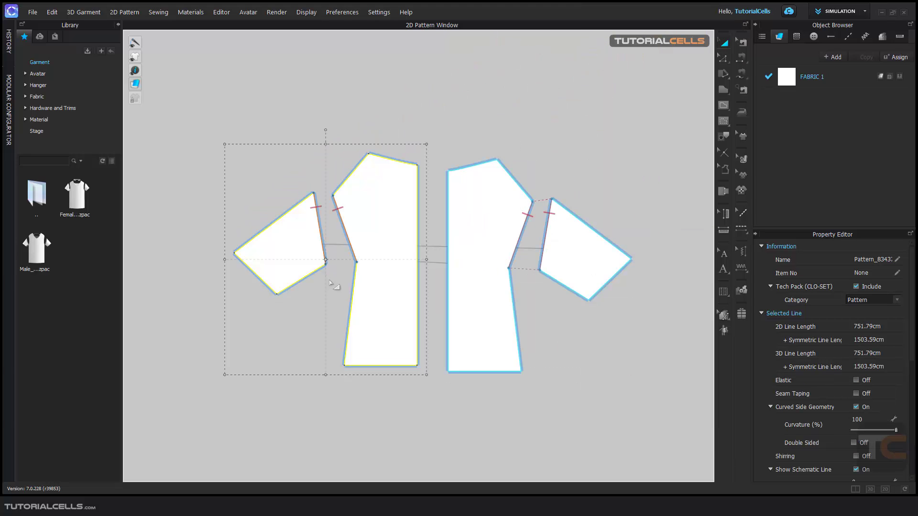
# - Move the original sleeve's outer corner point outward and slightly up with Edit Pattern
pyautogui.click(566, 237)
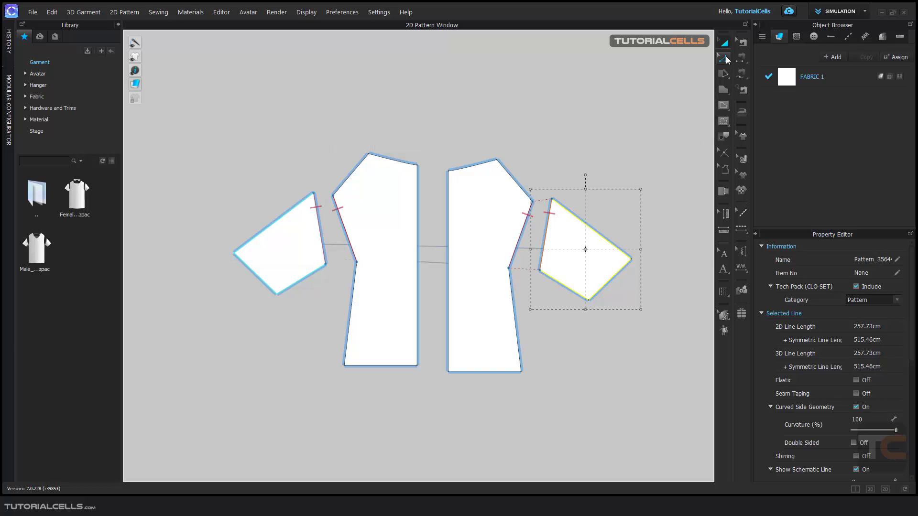
pyautogui.click(724, 57)
pyautogui.click(647, 261)
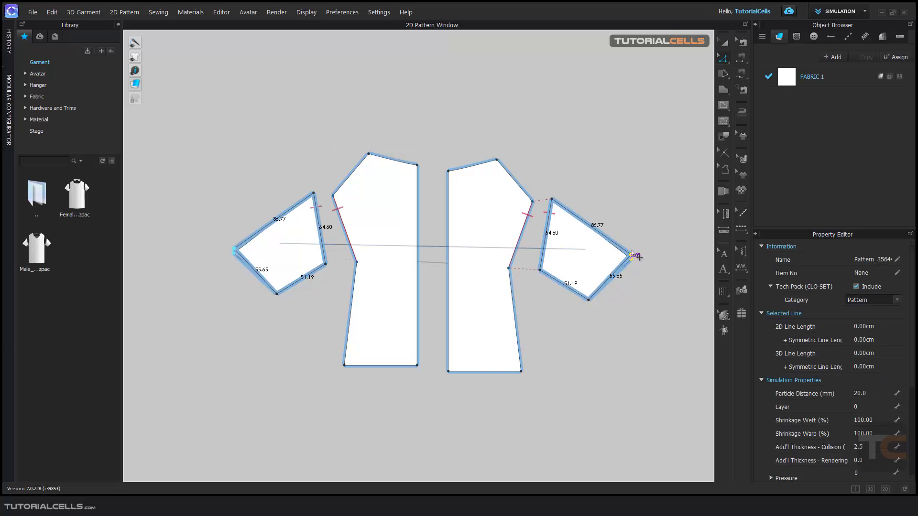
pyautogui.moveTo(632, 255); pyautogui.dragTo(642, 253)
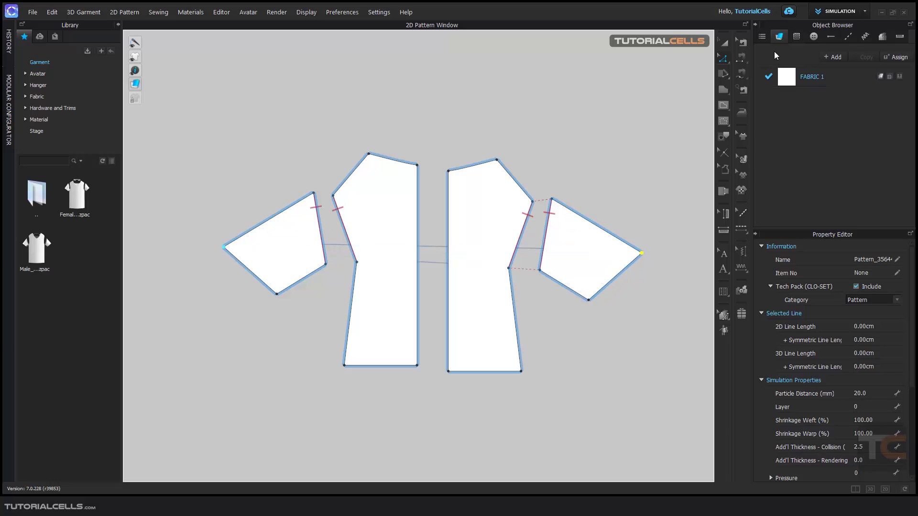
# - Shorten the original sleeve's armhole seam from its upper end to about 52.6 cm with Edit Sewing
pyautogui.click(744, 45)
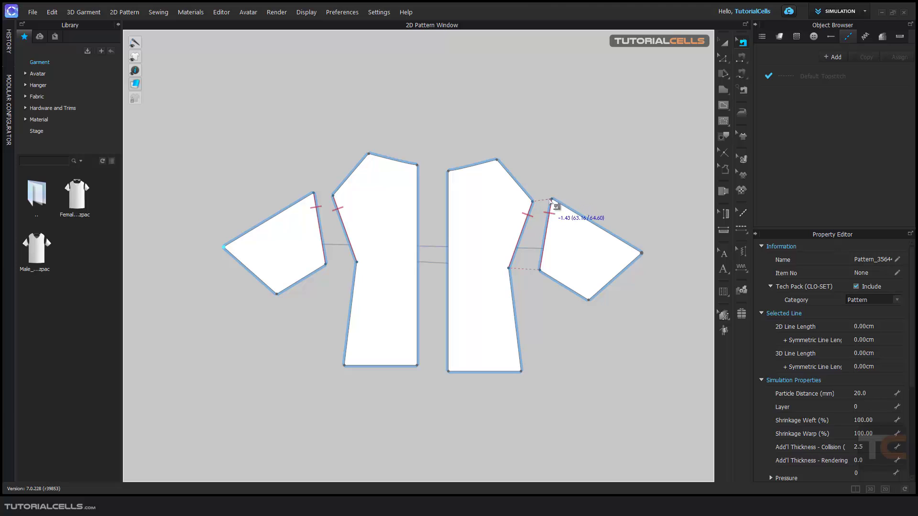
pyautogui.moveTo(552, 200); pyautogui.dragTo(551, 212)
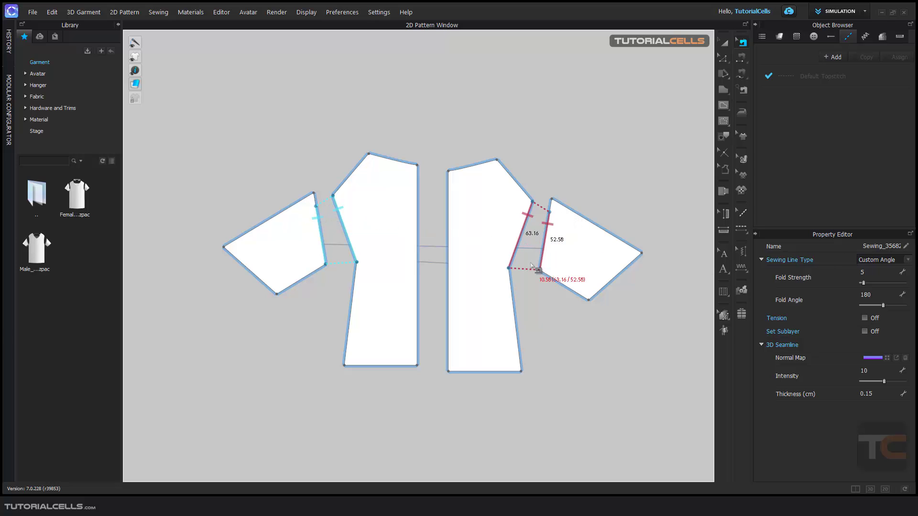
# - Shorten the original bodice's armhole seam from its lower end to 52.58 cm, matching the sleeve's seam
pyautogui.moveTo(508, 269); pyautogui.dragTo(513, 257)
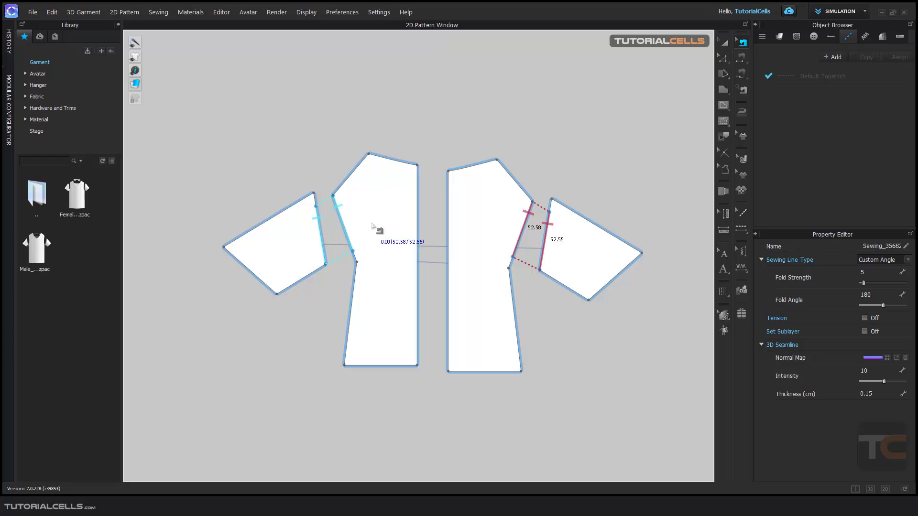
pyautogui.click(442, 149)
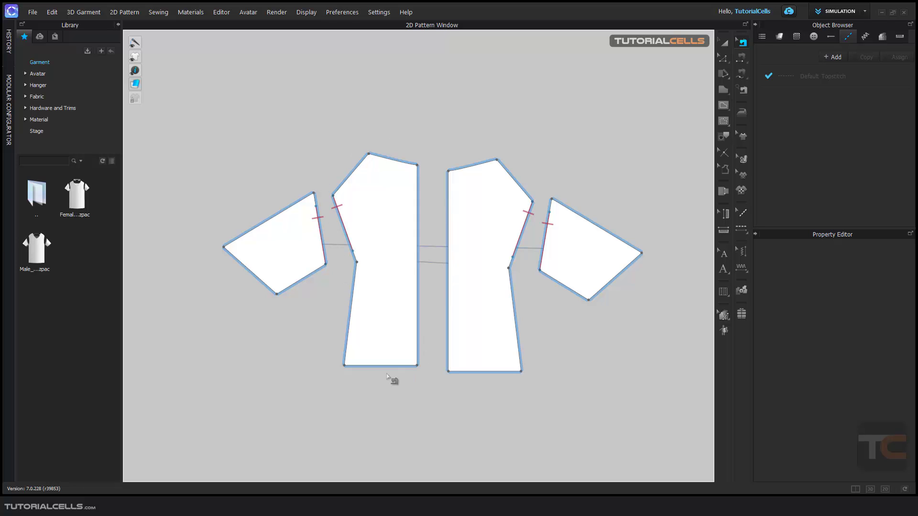
pyautogui.click(439, 264)
# - Remove Linked Editing from both bodice pieces and both sleeves
pyautogui.click(724, 42)
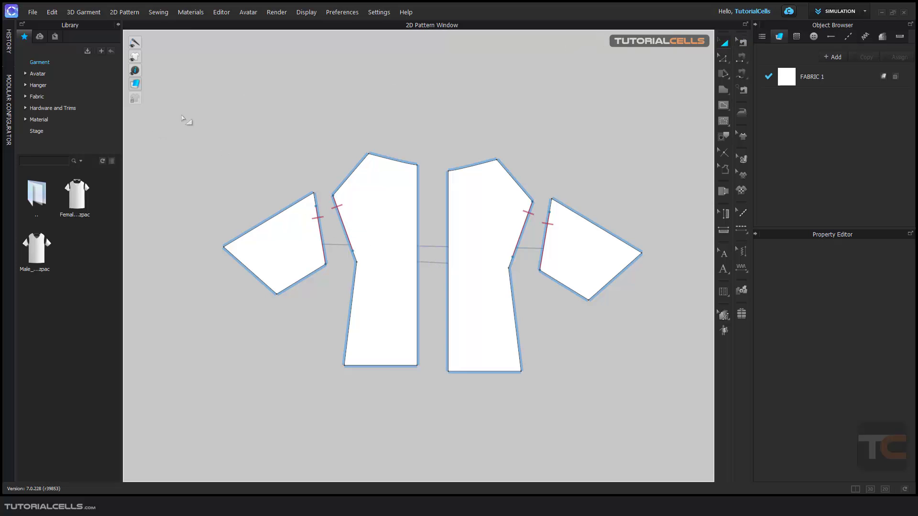
pyautogui.moveTo(326, 221); pyautogui.dragTo(687, 415)
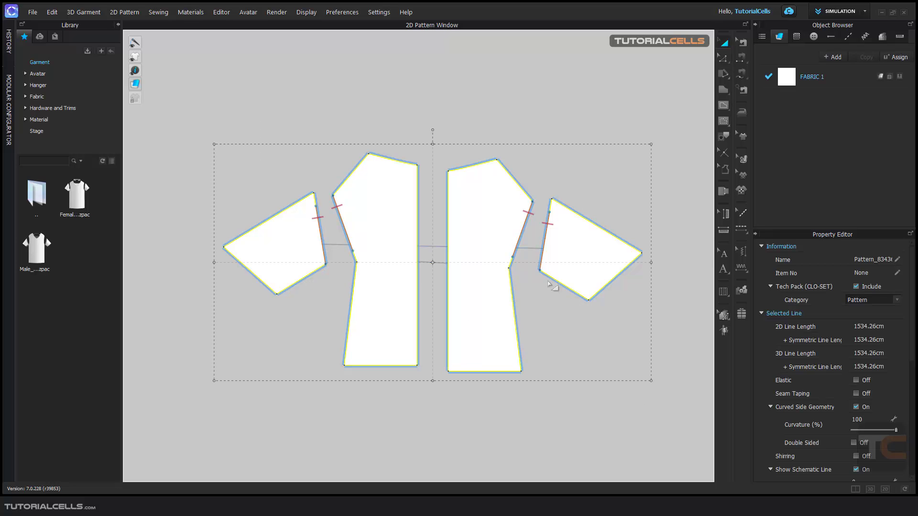
pyautogui.rightClick(470, 228)
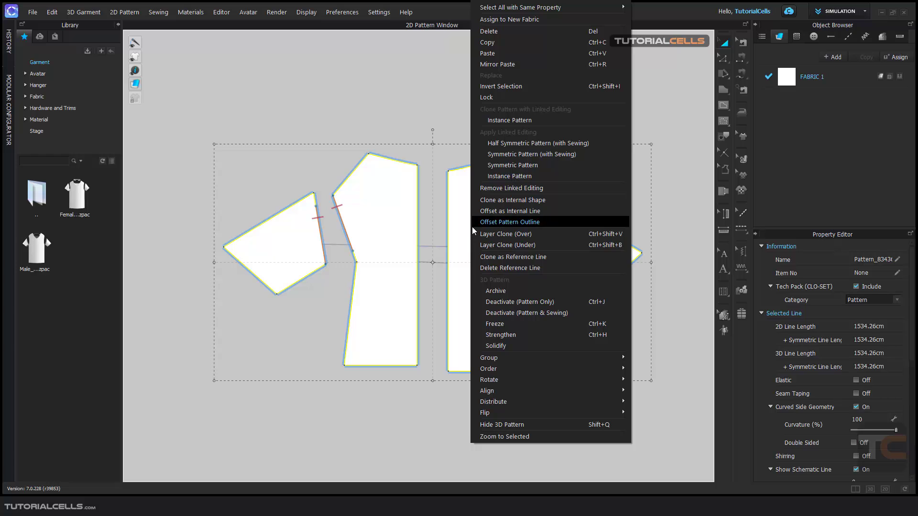
pyautogui.click(492, 189)
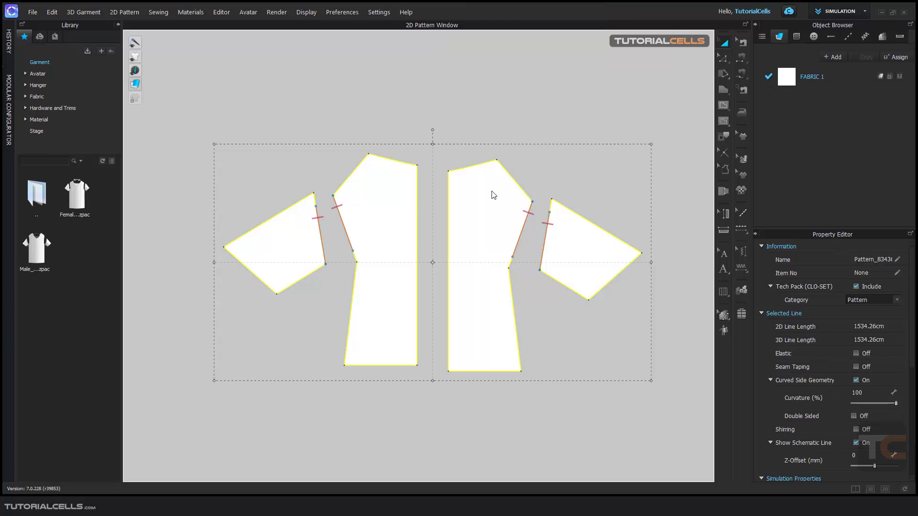
pyautogui.click(209, 126)
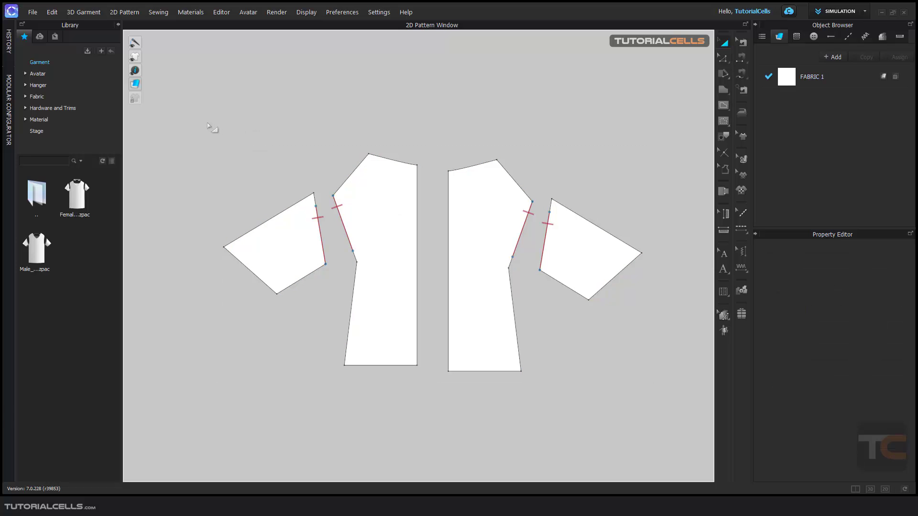
# - Select all four patterns and examine the Apply Linked Editing options
pyautogui.moveTo(330, 266); pyautogui.dragTo(528, 396)
pyautogui.moveTo(647, 405); pyautogui.dragTo(653, 403)
pyautogui.moveTo(654, 405); pyautogui.dragTo(654, 405)
pyautogui.rightClick(484, 231)
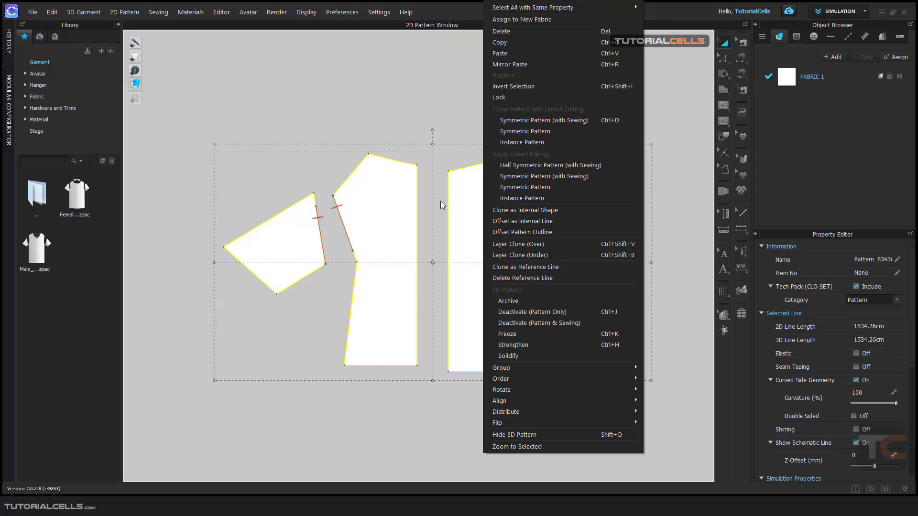
pyautogui.click(440, 156)
# - Delete the mirrored bodice and sleeve, and clone the originals as Symmetric Pattern (with Sewing), placing the copies on the bodice's center-edge side
pyautogui.moveTo(430, 129); pyautogui.dragTo(228, 397)
pyautogui.press('Delete')
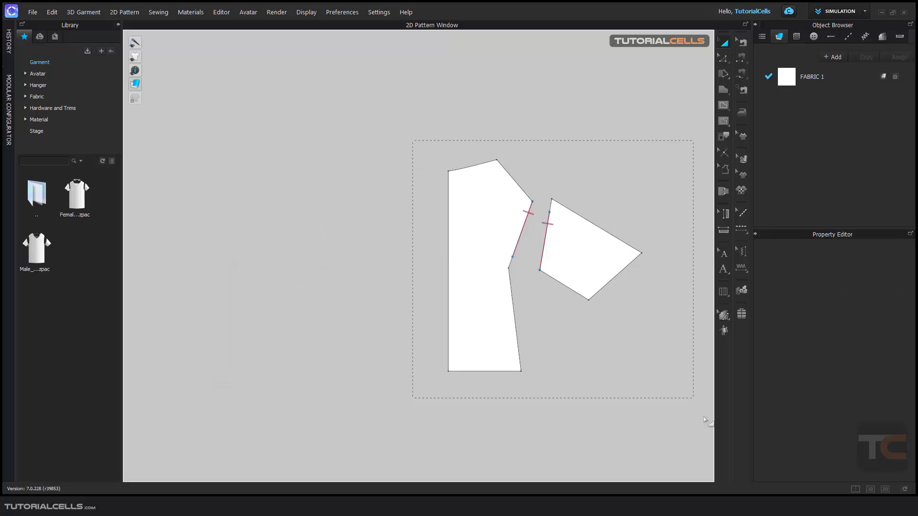
pyautogui.moveTo(703, 420); pyautogui.dragTo(689, 416)
pyautogui.rightClick(564, 253)
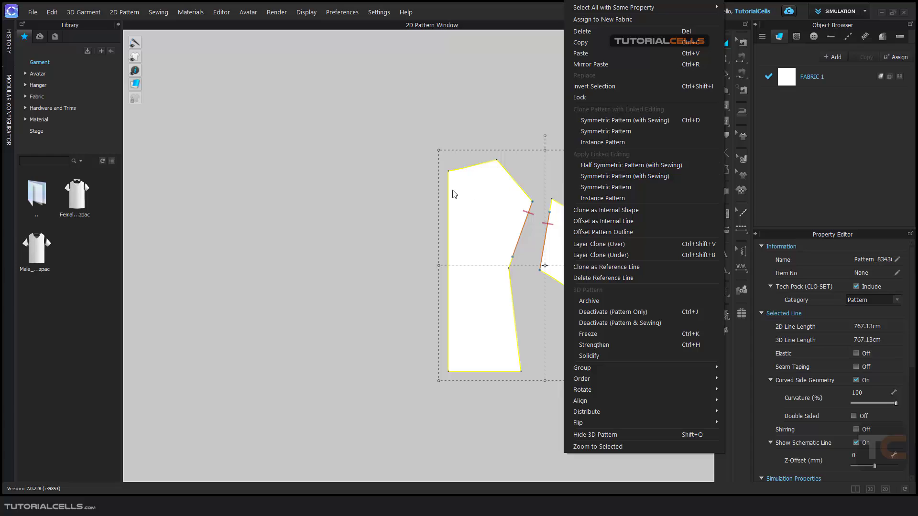
pyautogui.click(601, 122)
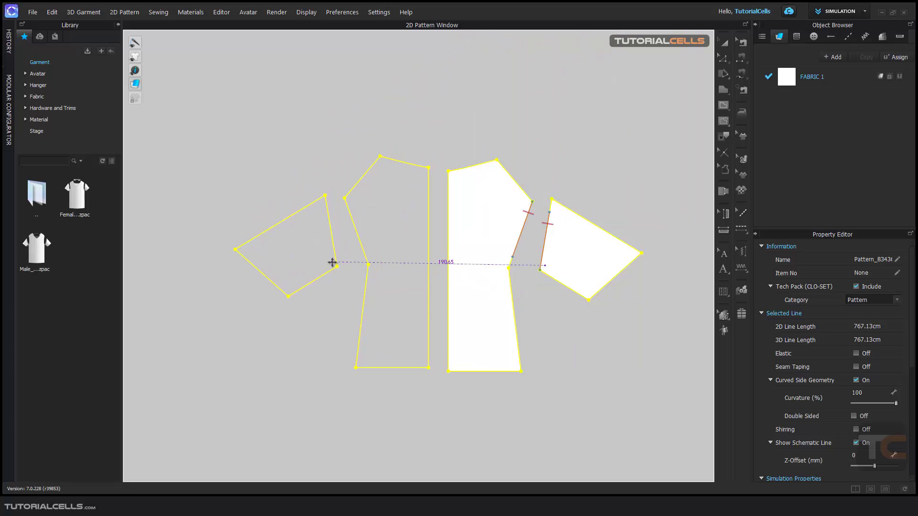
pyautogui.click(335, 271)
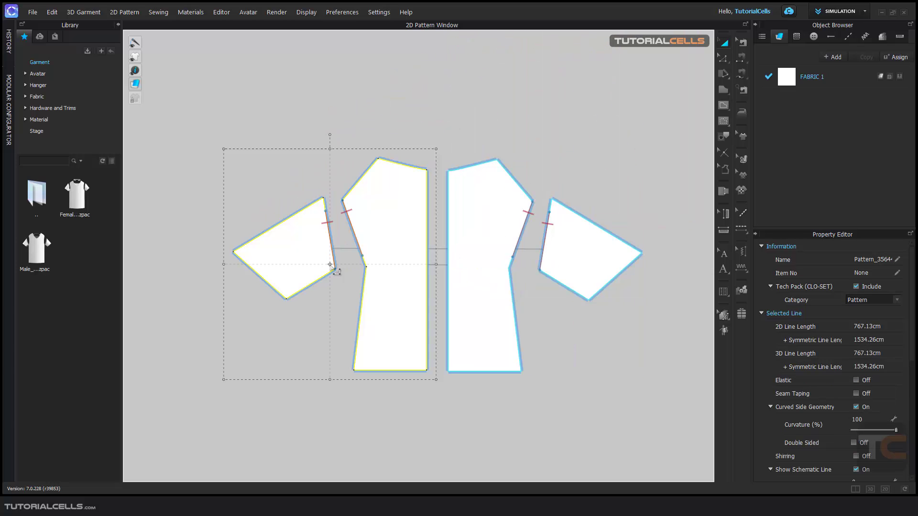
# - Select the original bodice and sleeve with their new clones, and remove their linked editing
pyautogui.moveTo(180, 80); pyautogui.dragTo(697, 426)
pyautogui.rightClick(580, 262)
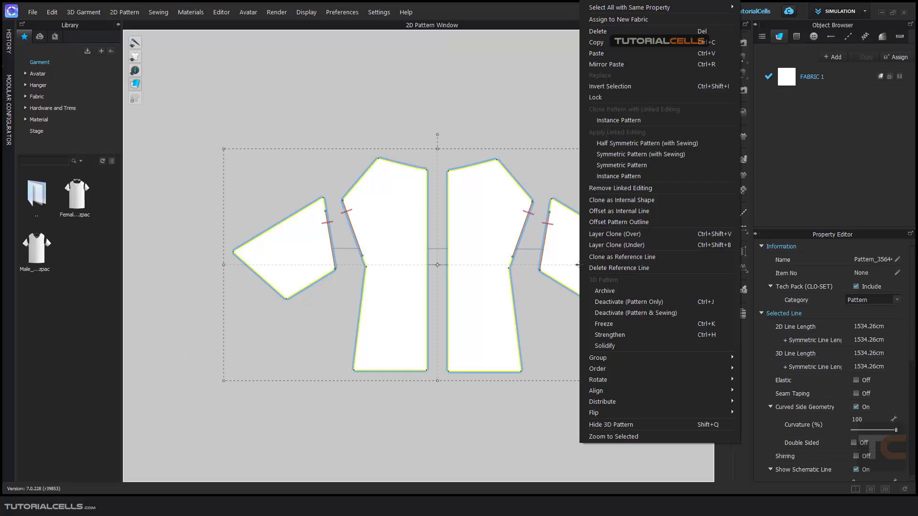
pyautogui.click(608, 187)
pyautogui.click(584, 164)
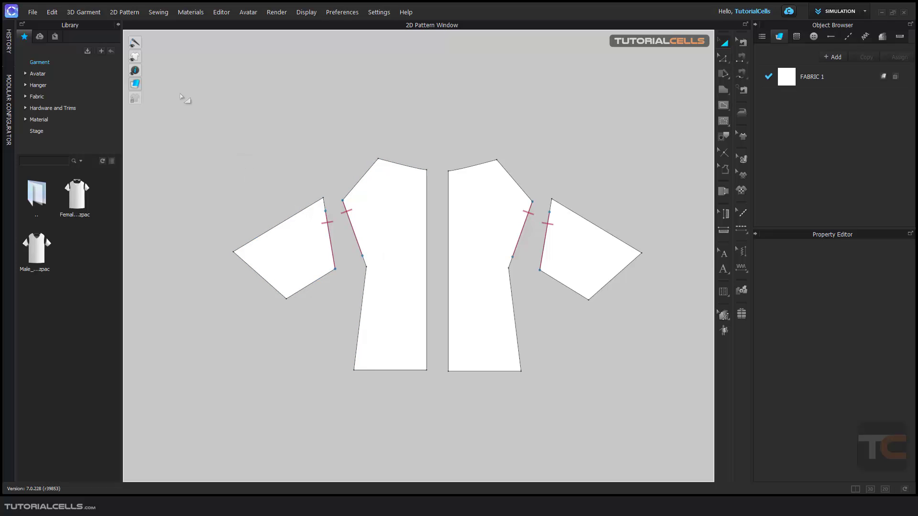
# - Select all four patterns and apply linked editing to them as Symmetric Pattern (with Sewing)
pyautogui.moveTo(614, 391); pyautogui.dragTo(677, 423)
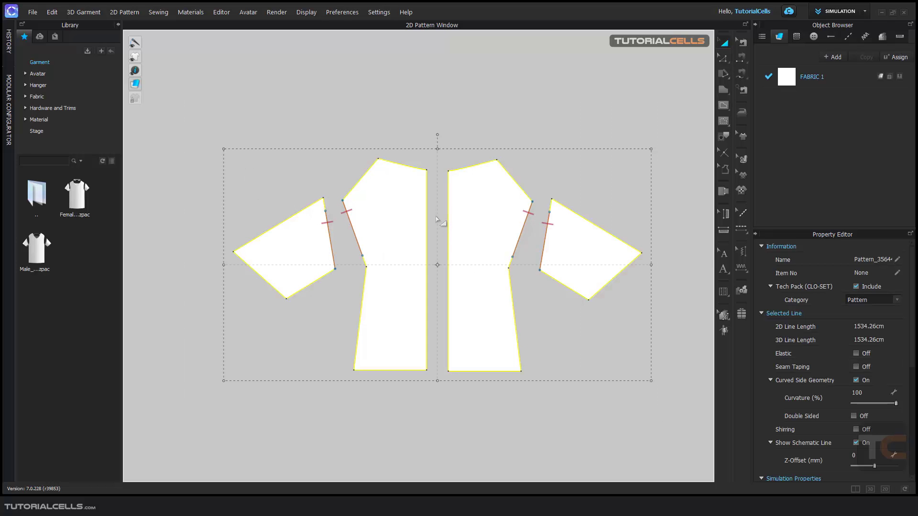
pyautogui.rightClick(460, 211)
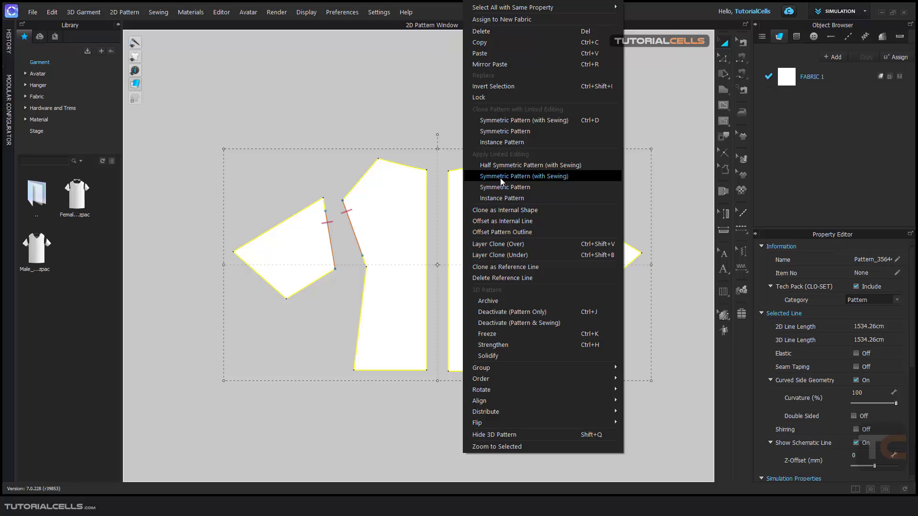
pyautogui.click(527, 177)
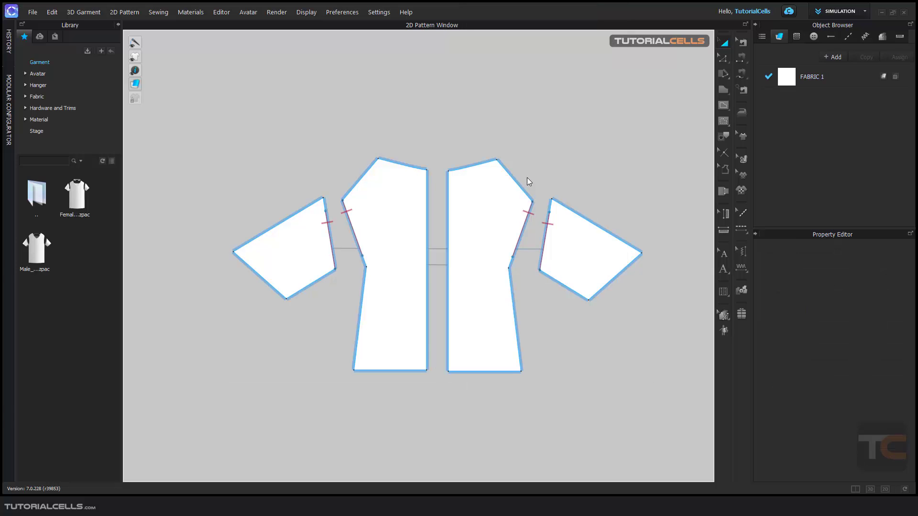
# - Move both bodice pieces slightly down, and shift the original sleeve's outer corner point outward and slightly up with Edit Pattern
pyautogui.moveTo(481, 188); pyautogui.dragTo(479, 200)
pyautogui.moveTo(418, 201)
pyautogui.mouseDown()
pyautogui.moveTo(409, 215)
pyautogui.moveTo(418, 213)
pyautogui.mouseUp()
pyautogui.click(630, 252)
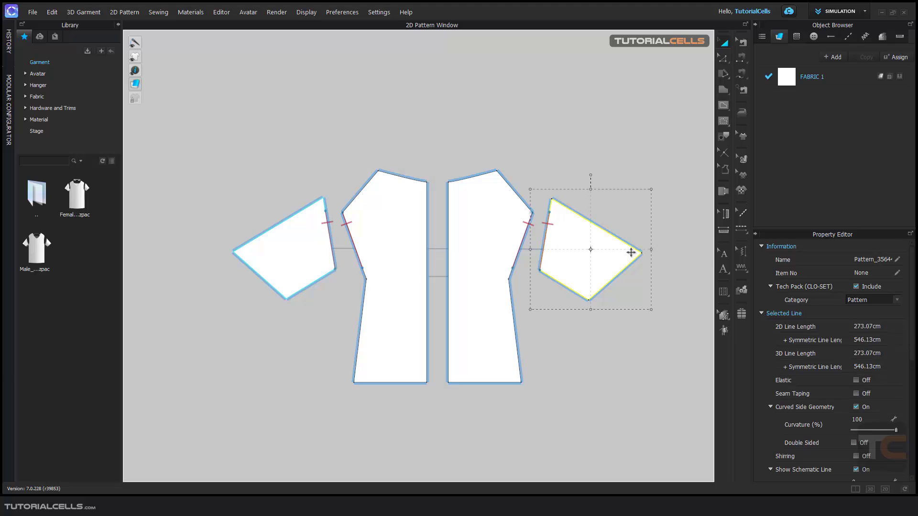
pyautogui.click(722, 57)
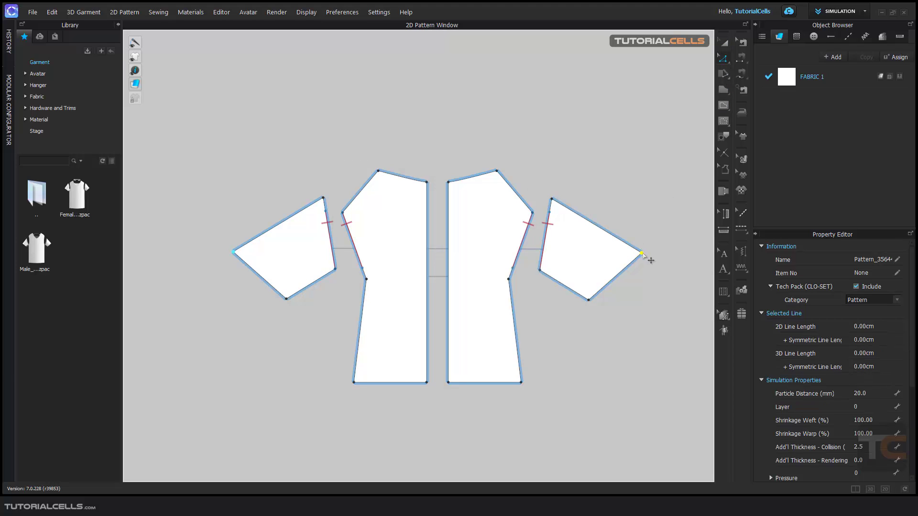
pyautogui.moveTo(643, 254); pyautogui.dragTo(653, 245)
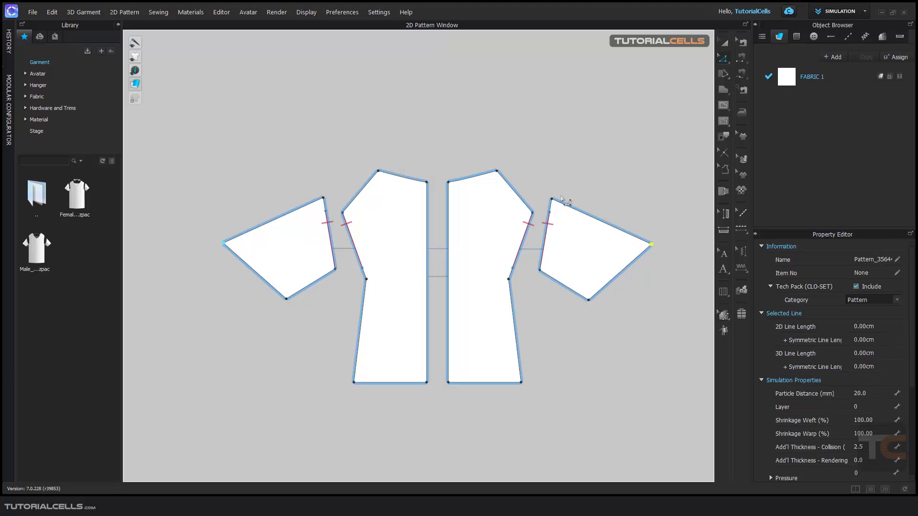
# - Extend the original sleeve's armhole seam up to the sleeve's upper corner, about 64.6 cm long, with Edit Sewing
pyautogui.click(741, 43)
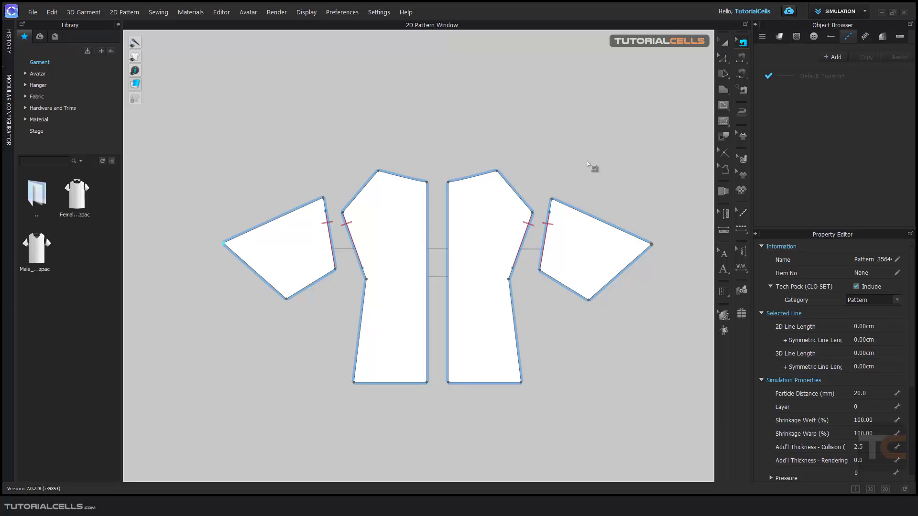
pyautogui.click(545, 224)
pyautogui.moveTo(545, 223); pyautogui.dragTo(552, 200)
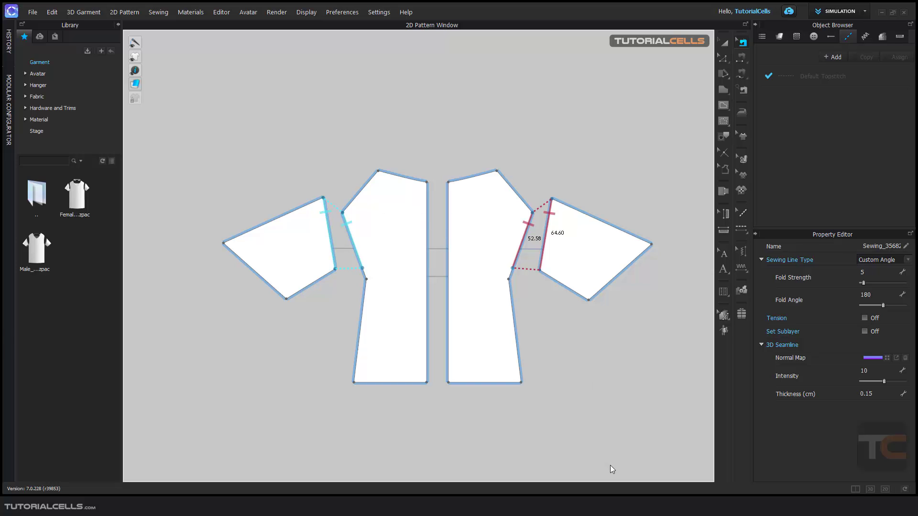
# - Select all patterns and examine the Half Symmetric Pattern (with Sewing) option for applying linked editing
pyautogui.press('a')
pyautogui.hotkey('ctrl', 'a')
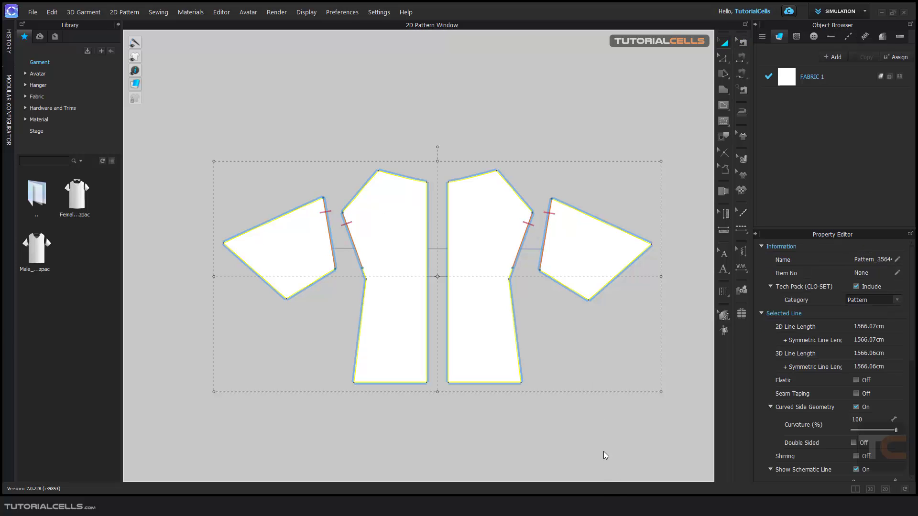
pyautogui.scroll(3, 492, 131)
pyautogui.scroll(-5, 488, 190)
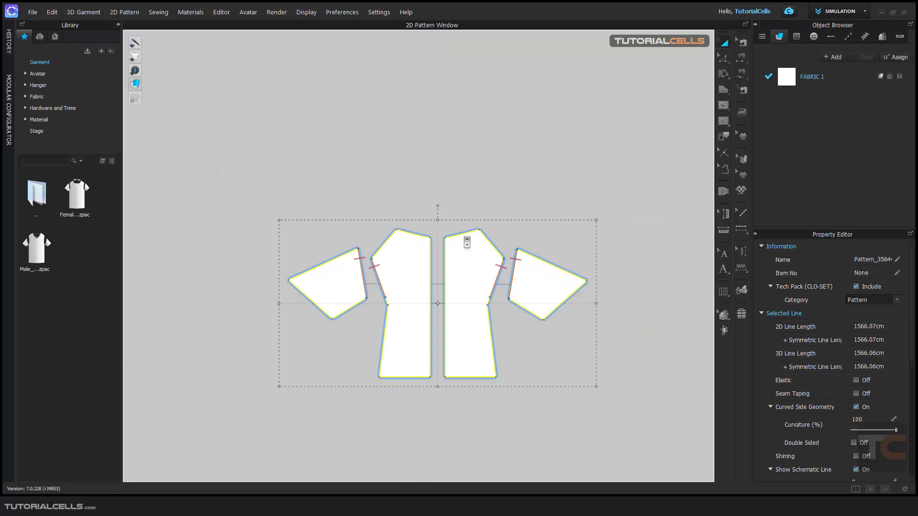
pyautogui.rightClick(463, 245)
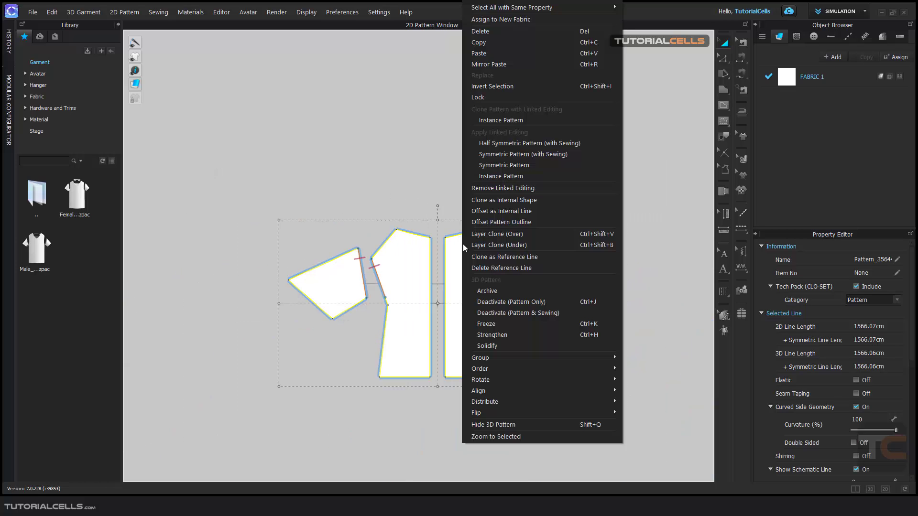
pyautogui.click(504, 143)
pyautogui.rightClick(449, 197)
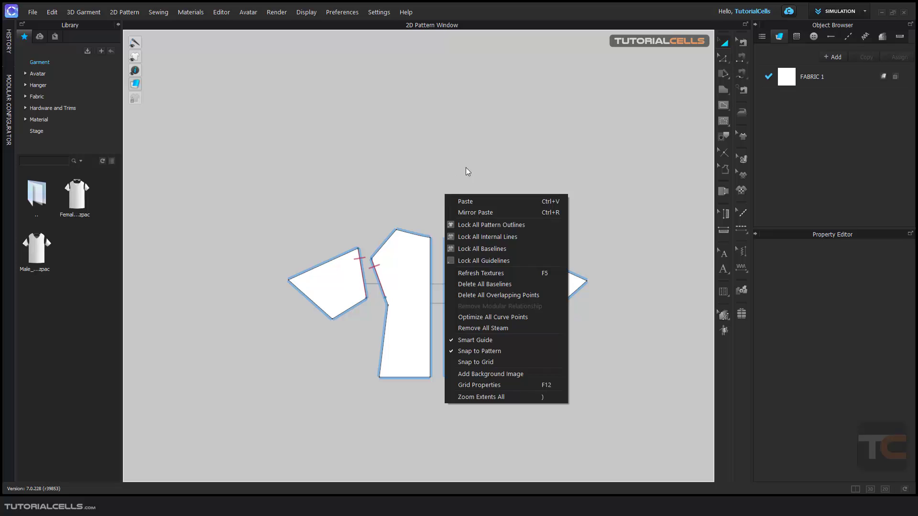
pyautogui.click(469, 155)
# - Start a polygon above the bodice pieces with a 40.26 cm first segment and Mirror Creation turned on
pyautogui.moveTo(469, 155); pyautogui.dragTo(463, 189, button='middle')
pyautogui.scroll(-2, 473, 185)
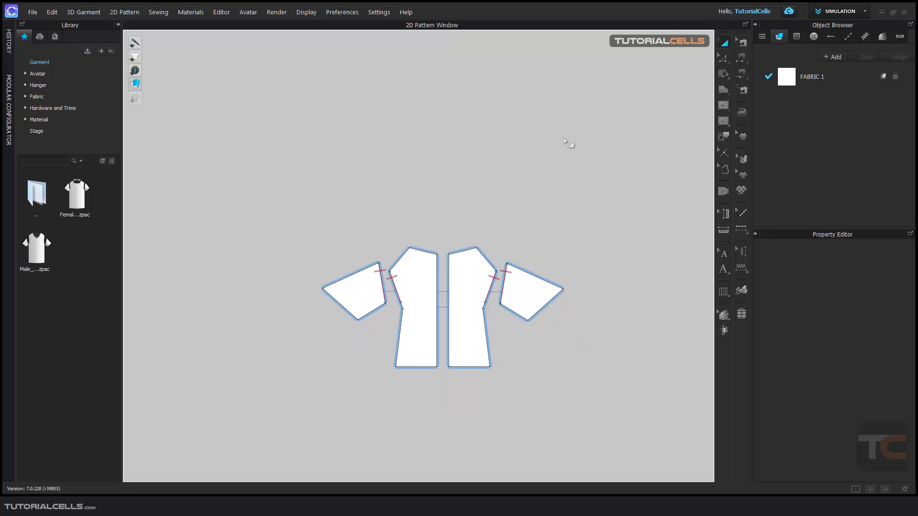
pyautogui.click(724, 95)
pyautogui.scroll(1, 452, 159)
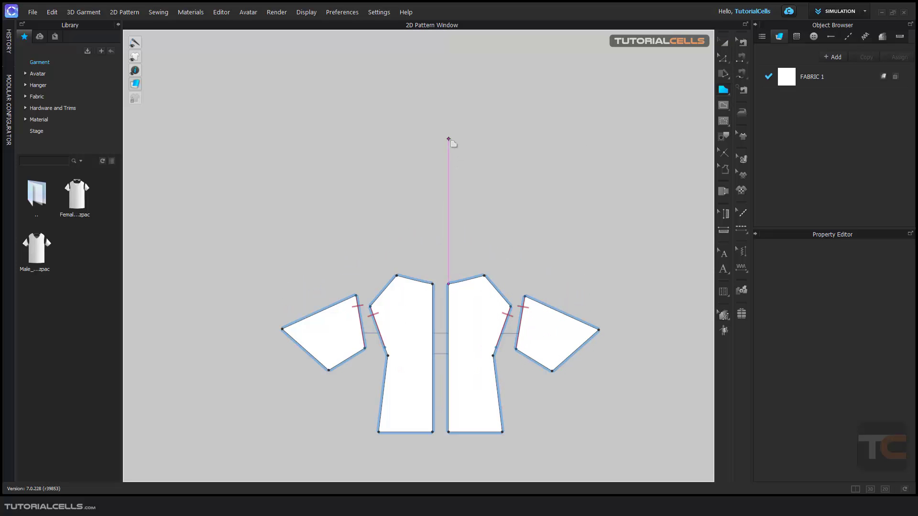
pyautogui.click(448, 134)
pyautogui.rightClick(477, 125)
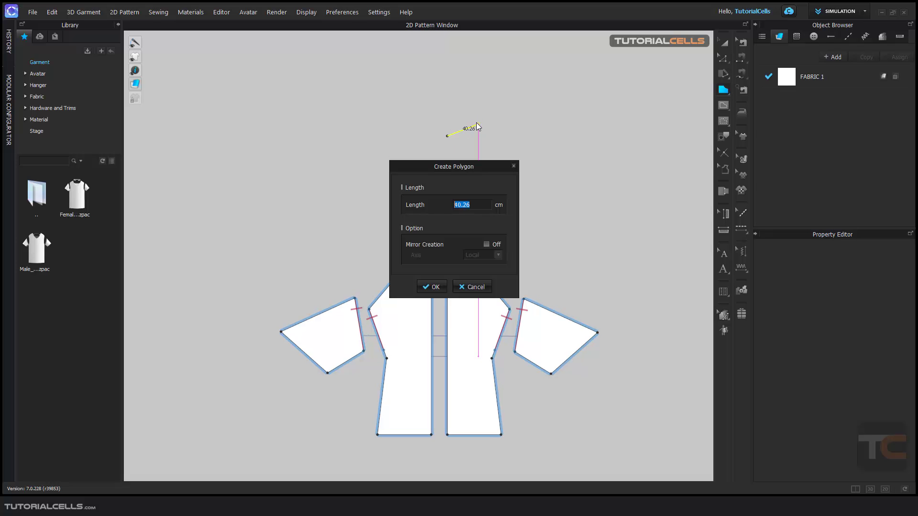
pyautogui.click(487, 244)
pyautogui.click(499, 254)
pyautogui.click(485, 275)
pyautogui.click(435, 287)
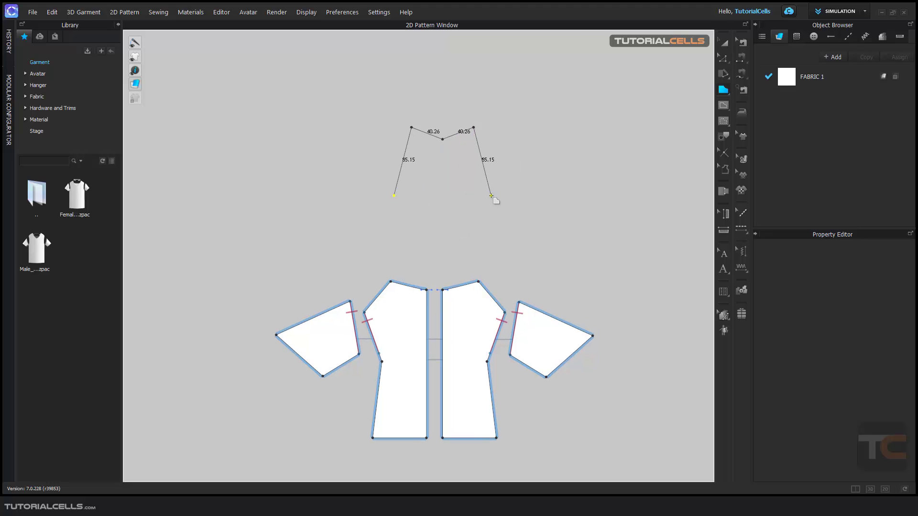
# - Complete the mirrored polygon with side segments of about 87 cm and 51 cm and a half bottom edge of about 43 cm
pyautogui.click(491, 196)
pyautogui.click(478, 237)
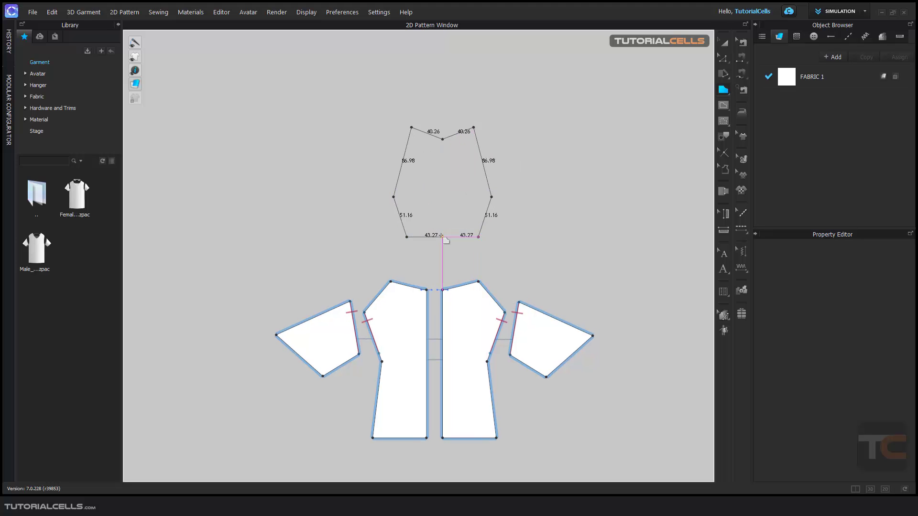
pyautogui.click(442, 236)
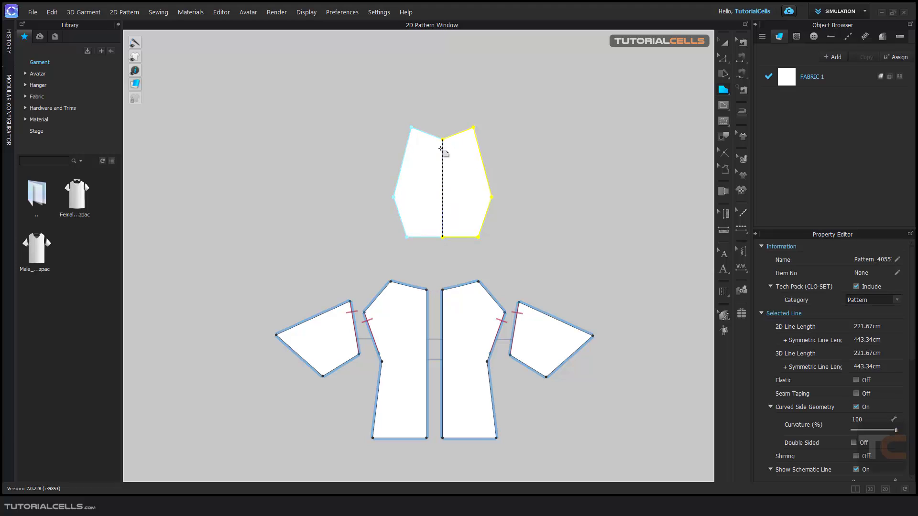
# - Move the new half-symmetric pattern's upper outer corner point outward and slightly down with Edit Pattern
pyautogui.click(725, 42)
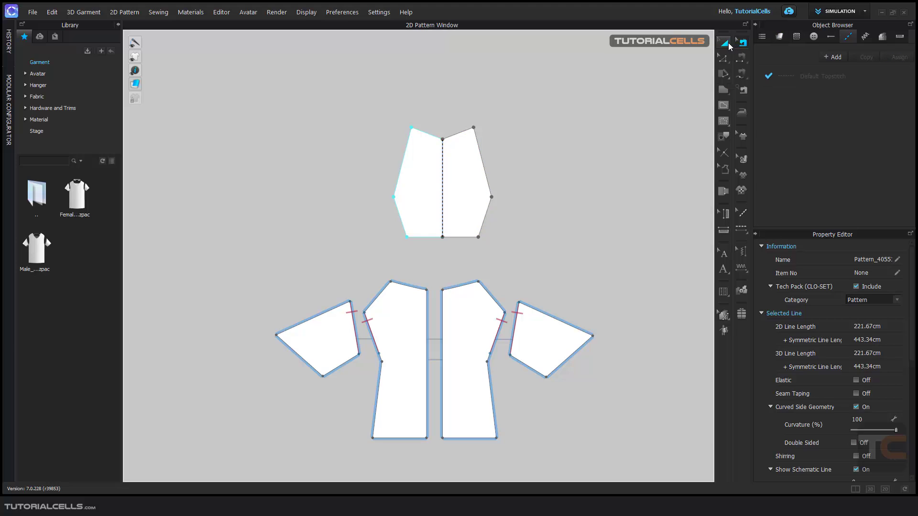
pyautogui.scroll(3, 443, 169)
pyautogui.moveTo(451, 164); pyautogui.dragTo(462, 153)
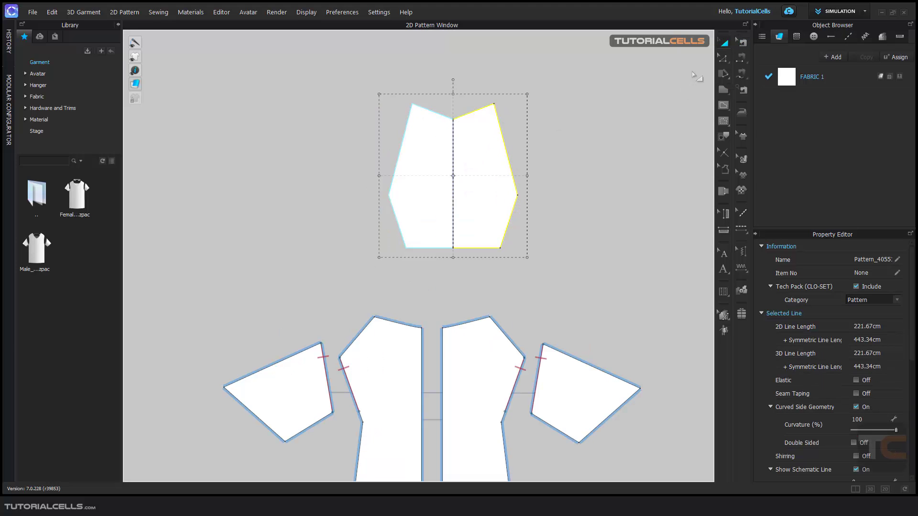
pyautogui.click(723, 58)
pyautogui.moveTo(497, 111); pyautogui.dragTo(509, 125)
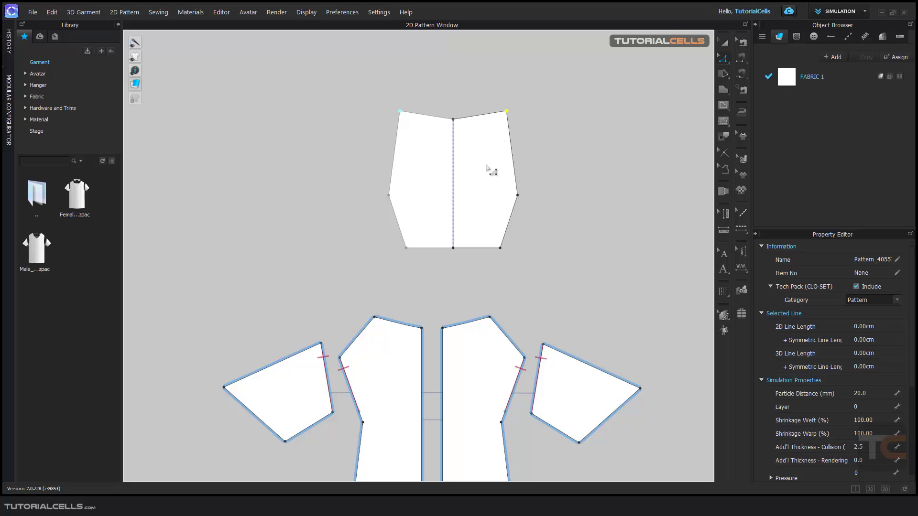
# - Remove linked editing from the half-symmetric pattern above the bodice pieces and deselect it
pyautogui.click(723, 43)
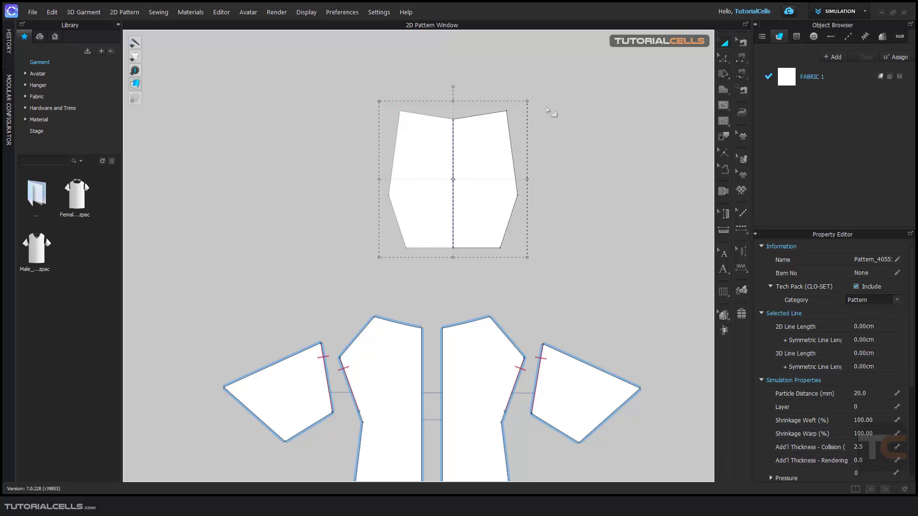
pyautogui.rightClick(477, 140)
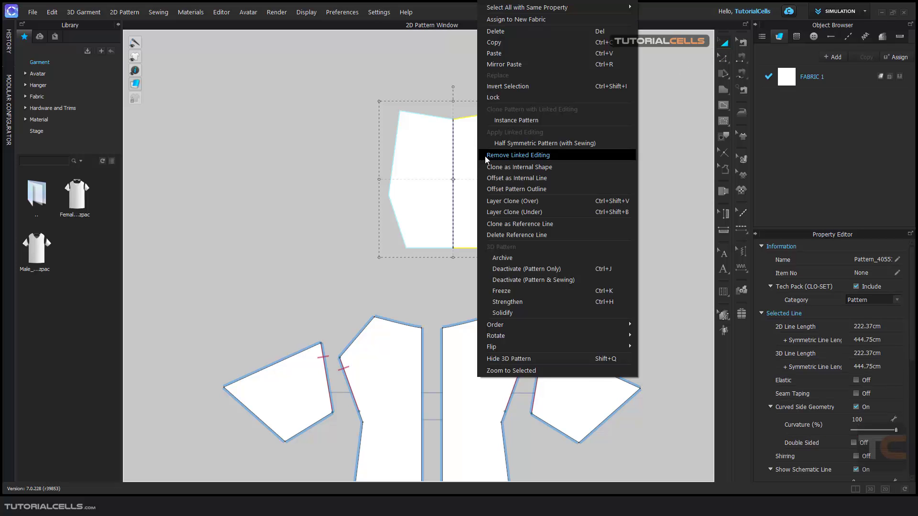
pyautogui.click(484, 156)
pyautogui.click(455, 84)
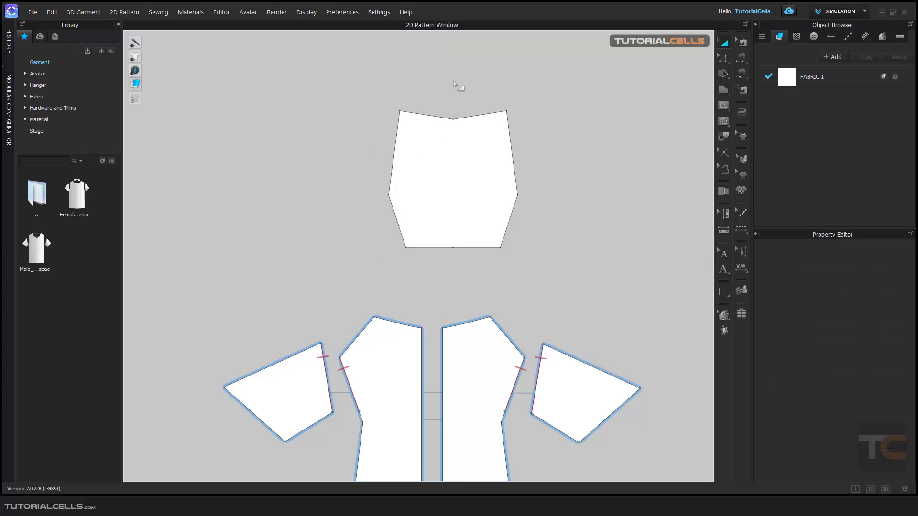
# - Reapply linked editing to the upper pattern as a Half Symmetric Pattern (with Sewing)
pyautogui.click(444, 219)
pyautogui.click(454, 277)
pyautogui.click(477, 173)
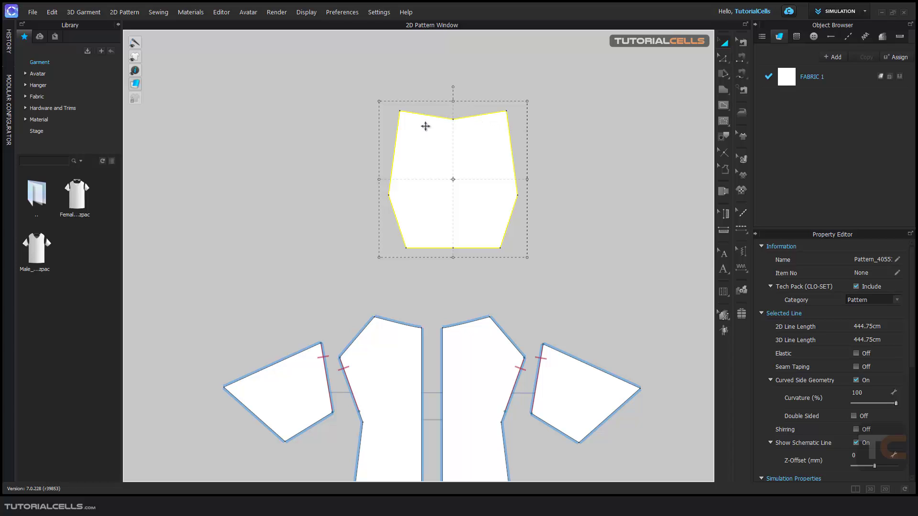
pyautogui.rightClick(472, 129)
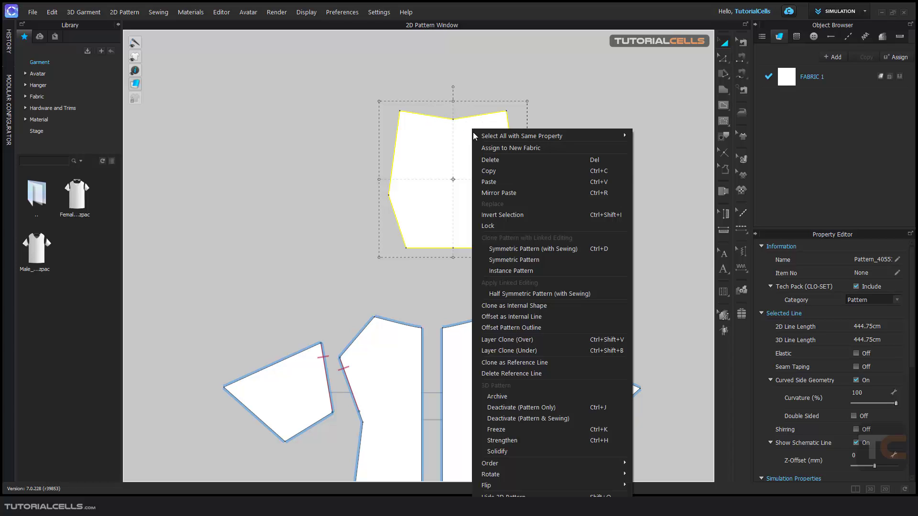
pyautogui.click(518, 295)
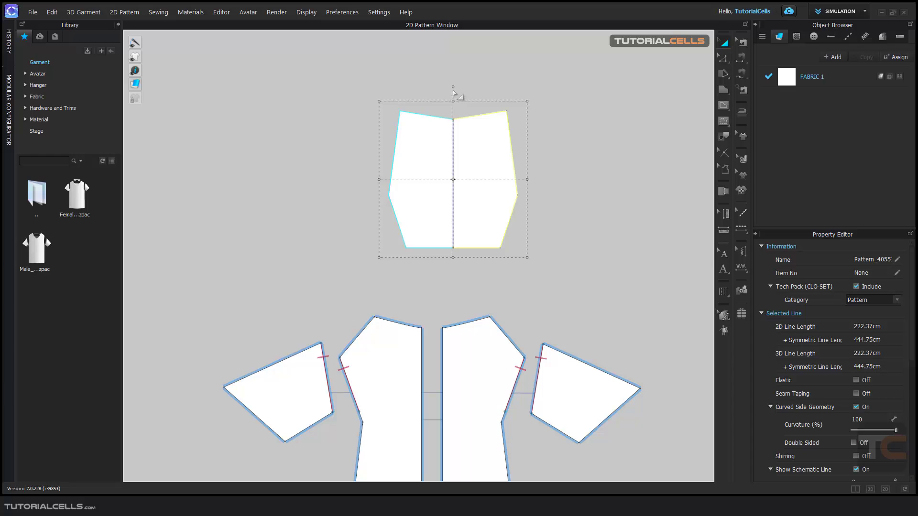
# - Move the half-symmetric pattern's upper outer corner point outward with Edit Pattern until the upper side segment is vertical
pyautogui.click(722, 58)
pyautogui.click(512, 113)
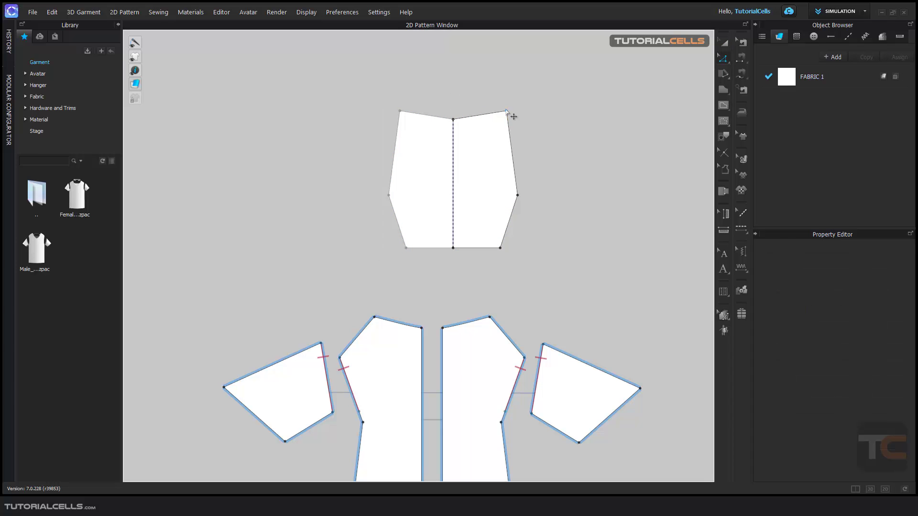
pyautogui.moveTo(507, 111); pyautogui.dragTo(517, 115)
pyautogui.scroll(-2, 545, 225)
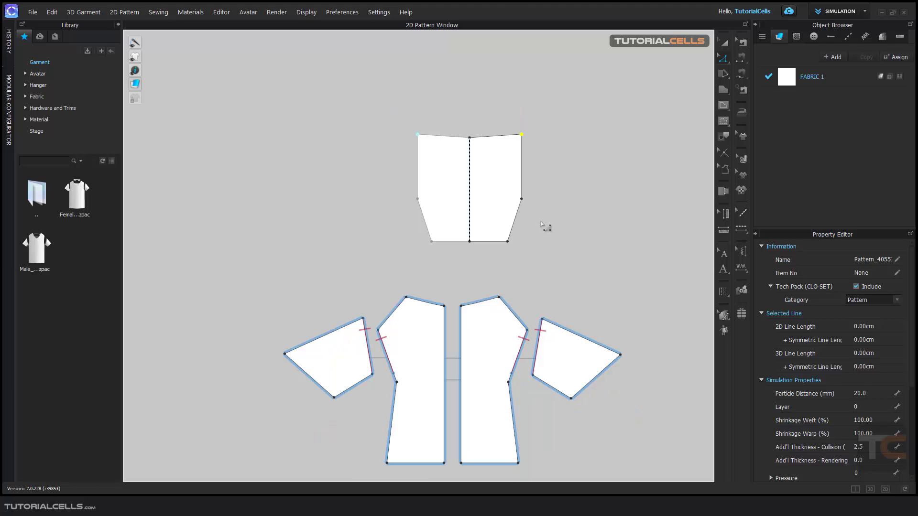
pyautogui.rightClick(521, 187)
pyautogui.moveTo(567, 173); pyautogui.dragTo(531, 79, button='right')
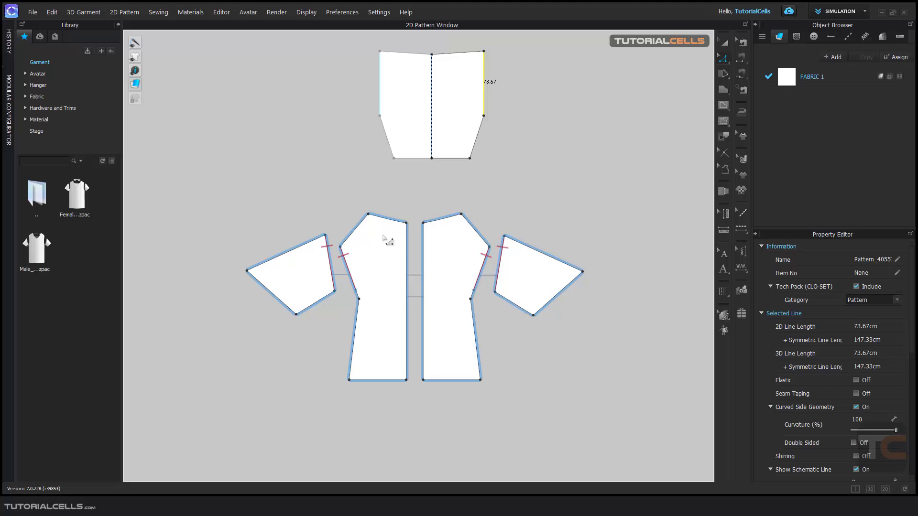
# - Select both bodice pieces and both sleeves together and remove their linked editing
pyautogui.rightClick(437, 244)
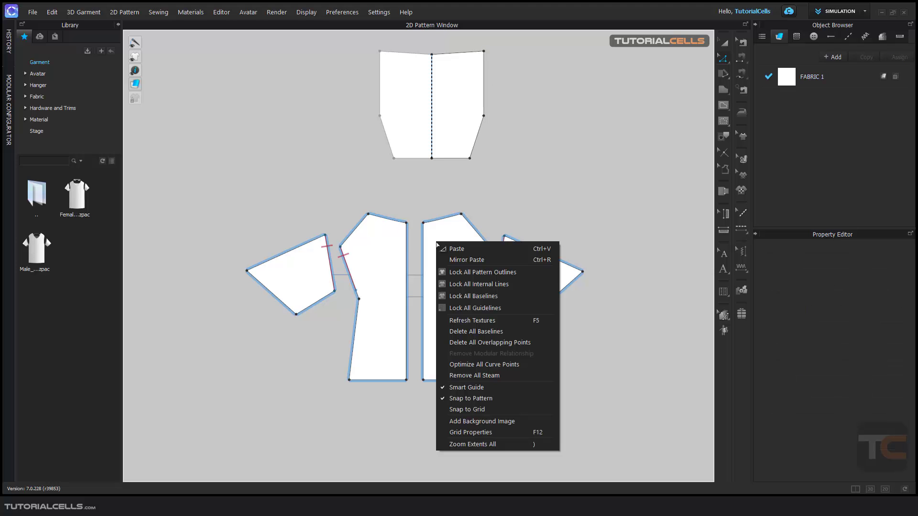
pyautogui.click(696, 78)
pyautogui.press('a')
pyautogui.rightClick(459, 222)
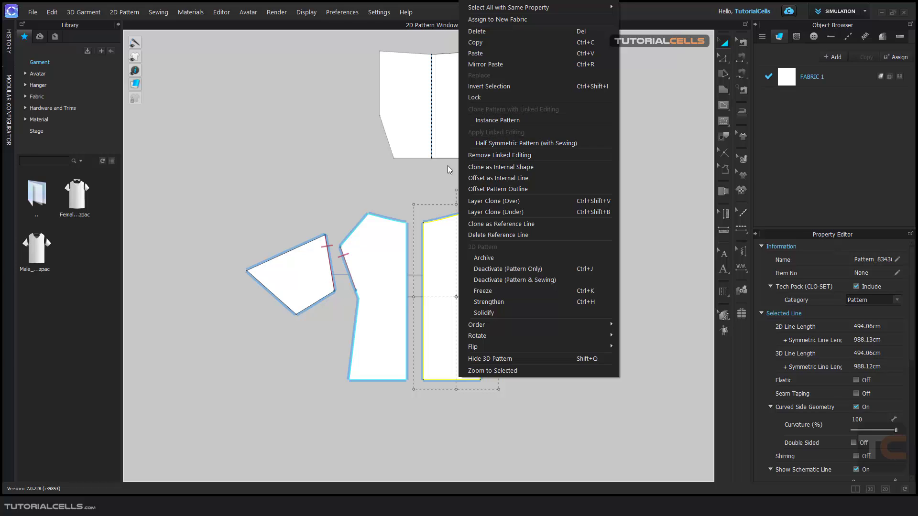
pyautogui.click(374, 205)
pyautogui.moveTo(237, 198); pyautogui.dragTo(619, 402)
pyautogui.rightClick(519, 271)
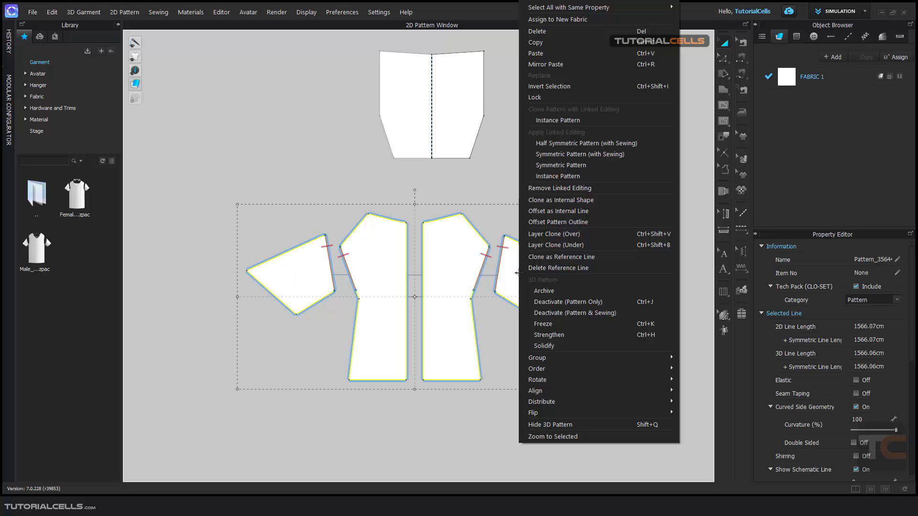
pyautogui.click(555, 188)
# - Compare the linked editing options available for the bodice and sleeve pieces with those for the half-symmetric pattern
pyautogui.rightClick(456, 234)
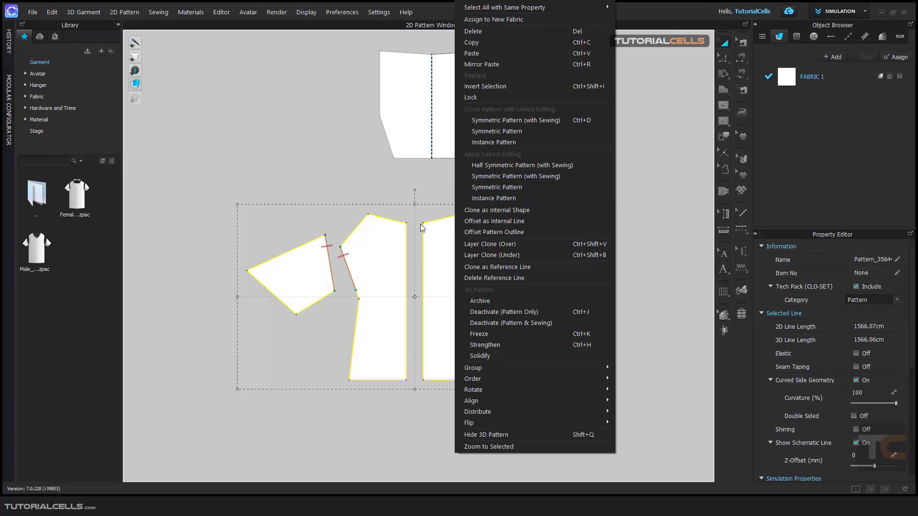
pyautogui.click(383, 177)
pyautogui.click(421, 128)
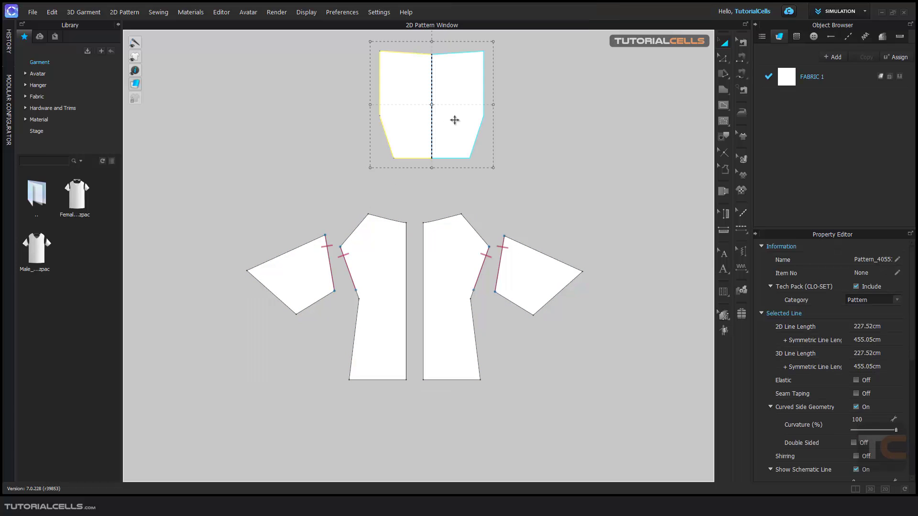
pyautogui.moveTo(541, 129); pyautogui.dragTo(559, 180, button='middle')
pyautogui.scroll(-2, 560, 180)
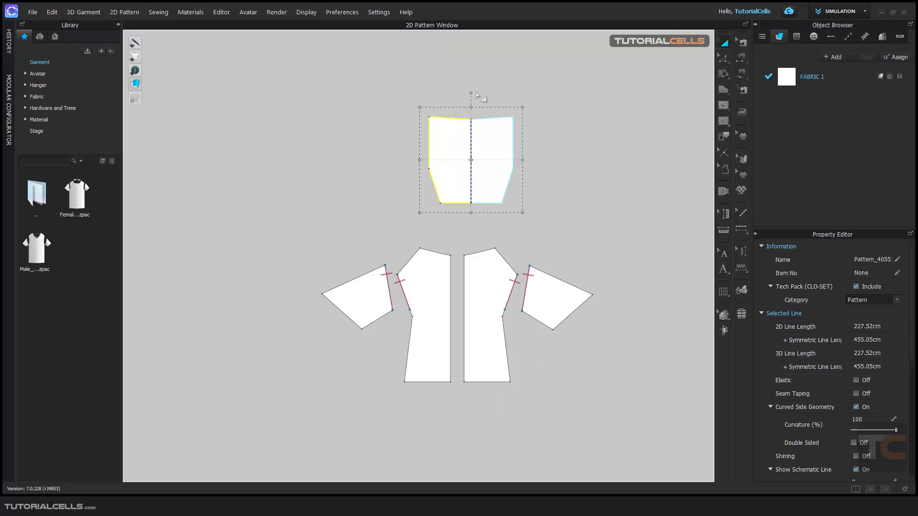
pyautogui.rightClick(480, 175)
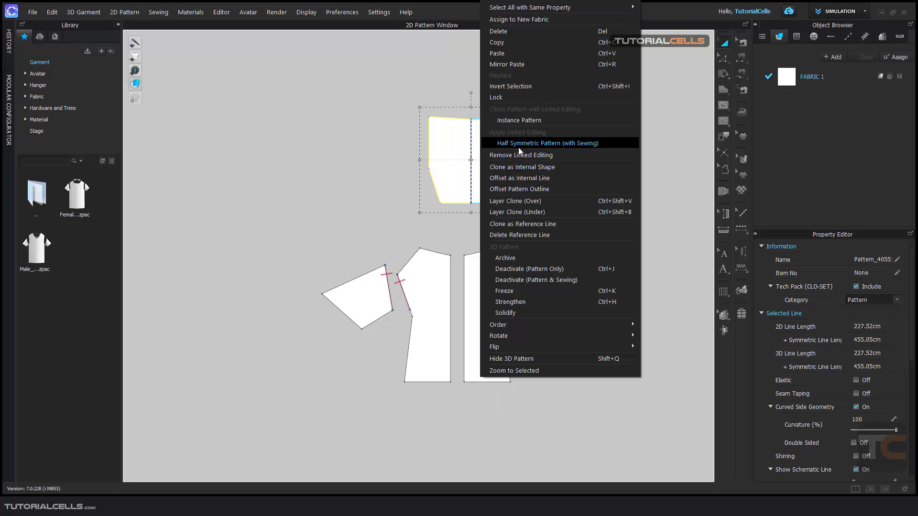
pyautogui.click(651, 177)
pyautogui.moveTo(550, 225); pyautogui.dragTo(515, 207, button='right')
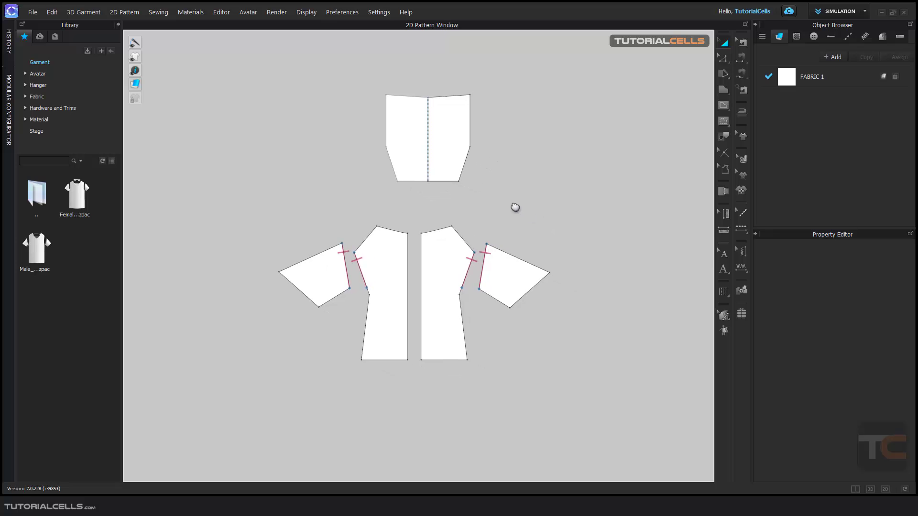
pyautogui.scroll(2, 438, 220)
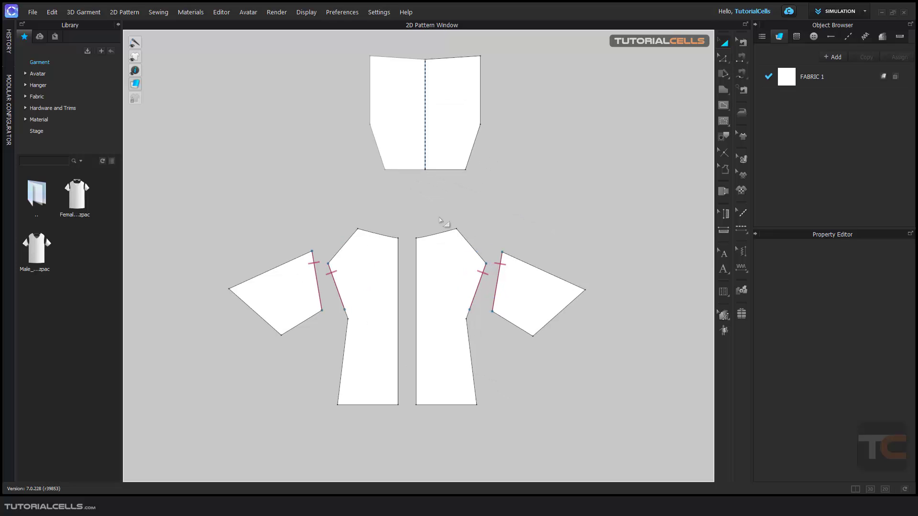